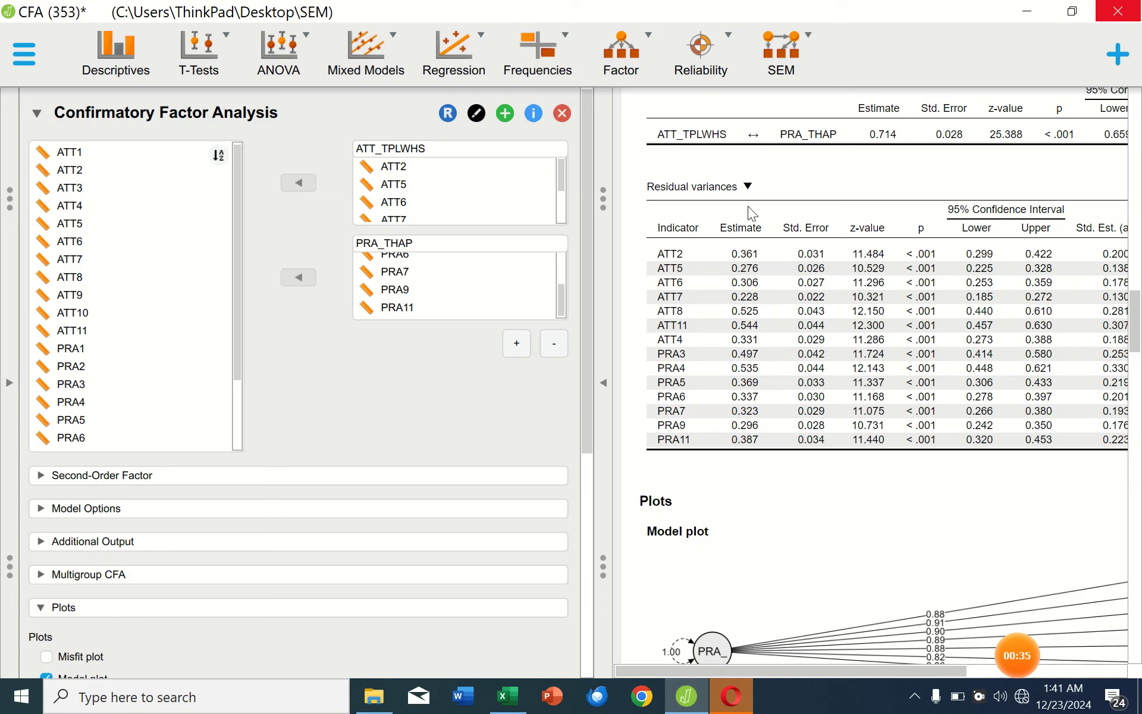
- Copy the Residual variances table from the JASP results and paste it at cell F3 of a new Excel workbook
{"action": "left_click", "coordinate": [749, 188]}
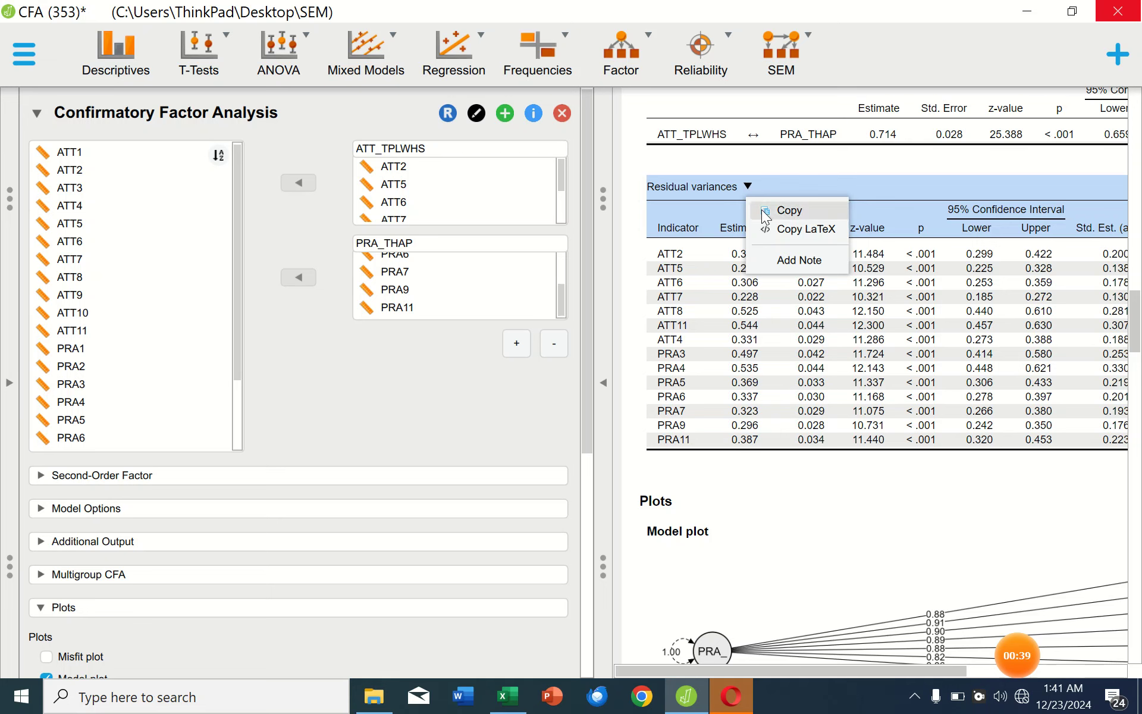
{"action": "left_click", "coordinate": [765, 212]}
{"action": "mouse_move", "coordinate": [515, 705]}
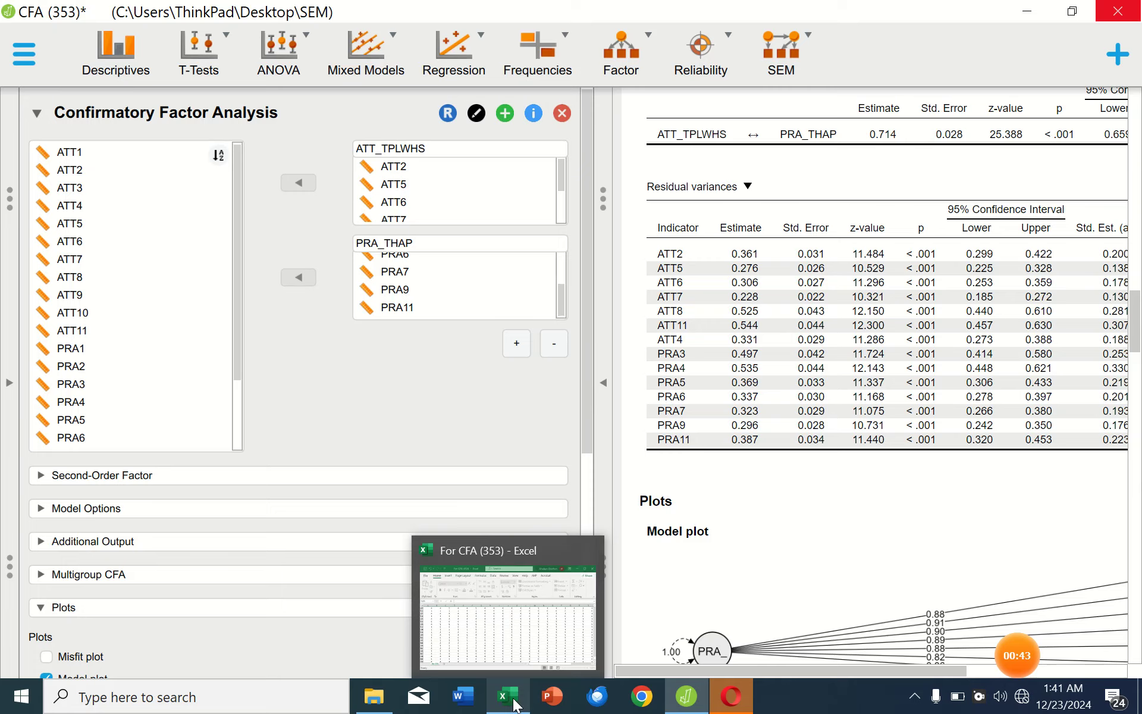
{"action": "left_click", "coordinate": [515, 705]}
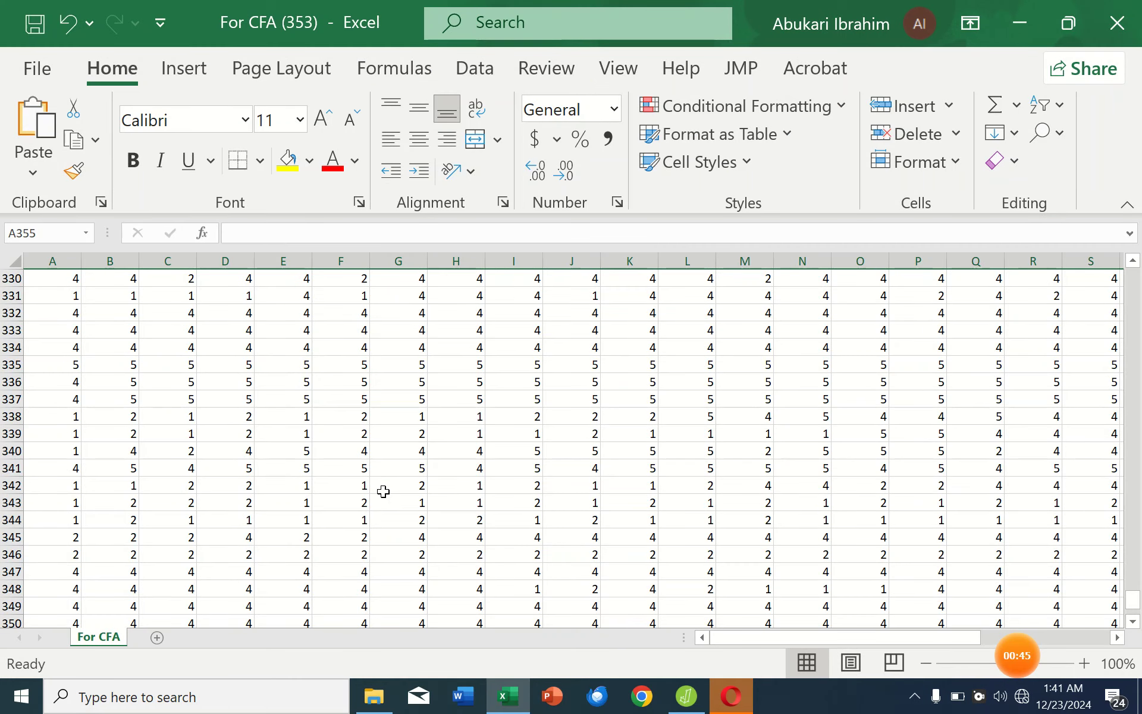
{"action": "key", "text": "ctrl+n"}
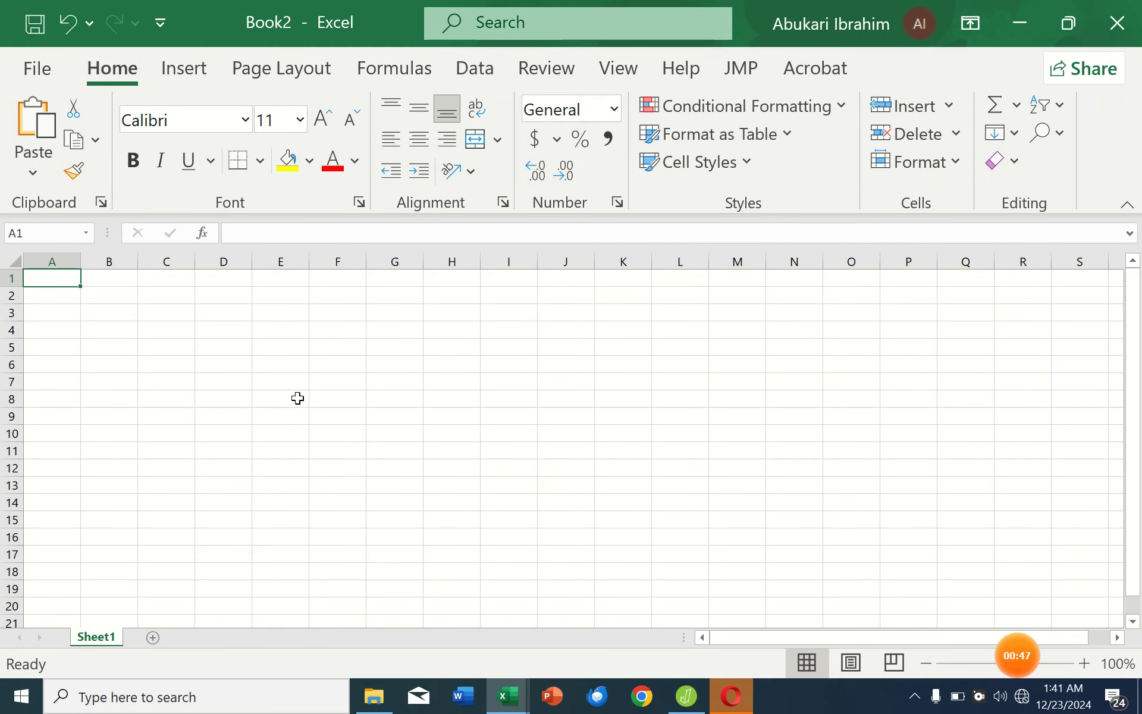
{"action": "left_click", "coordinate": [348, 313]}
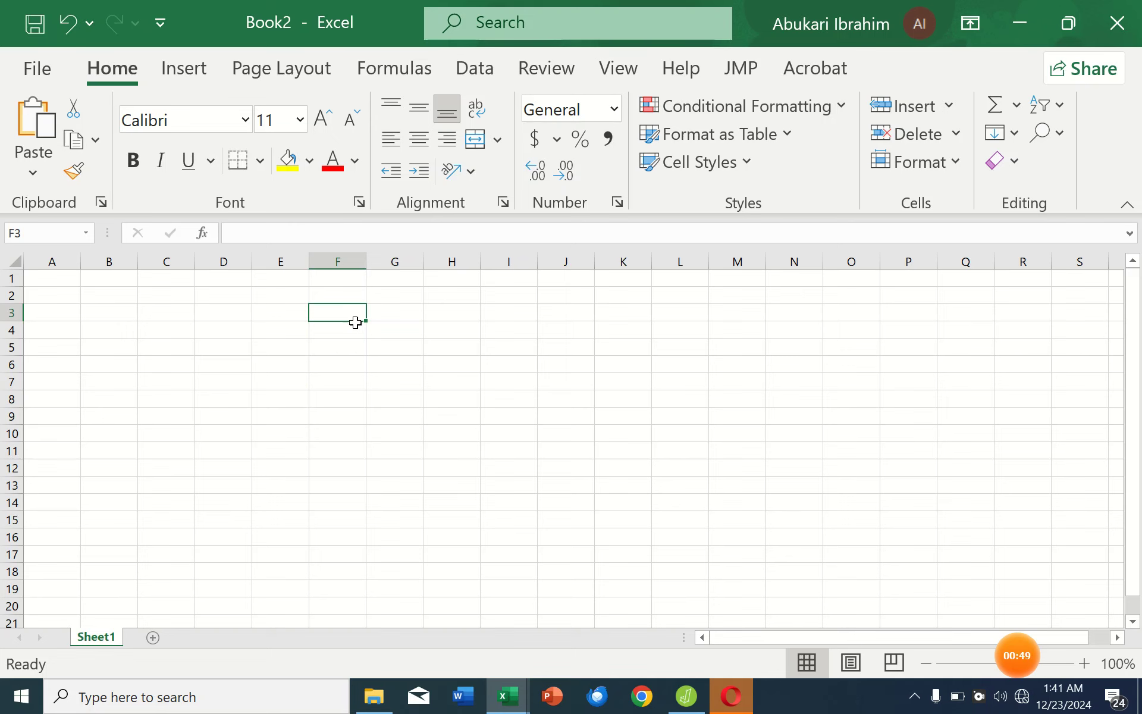
{"action": "key", "text": "ctrl+v"}
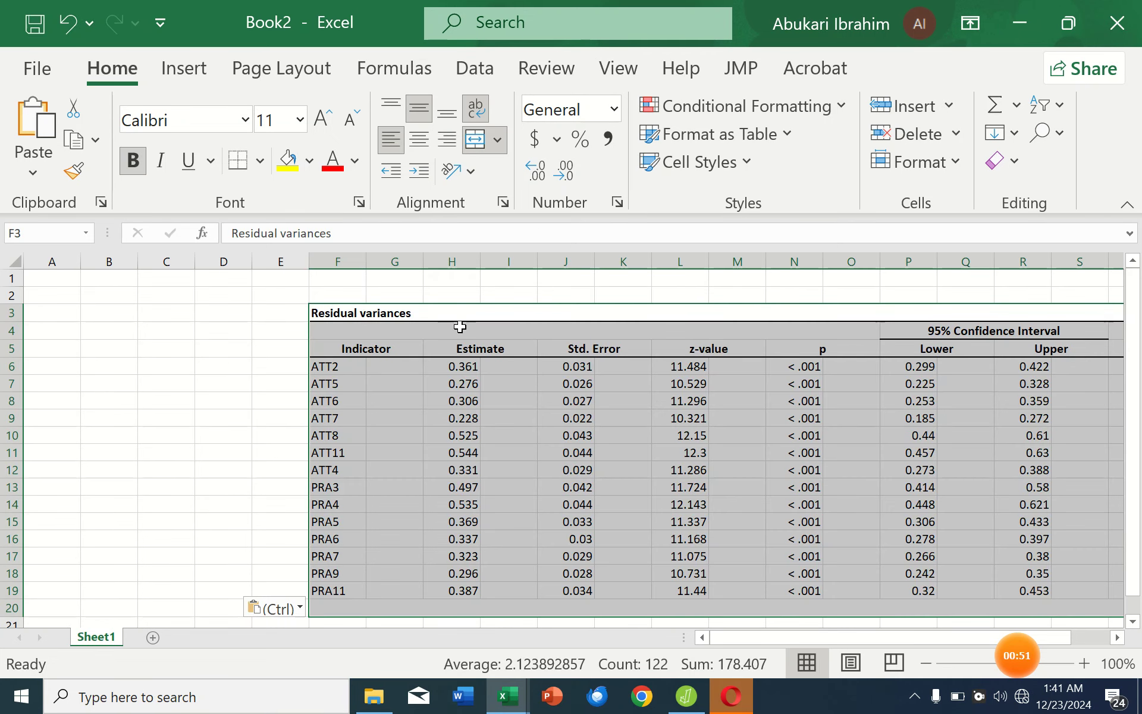
{"action": "left_click_drag", "start_coordinate": [464, 278], "coordinate": [905, 327]}
{"action": "left_click", "coordinate": [57, 377]}
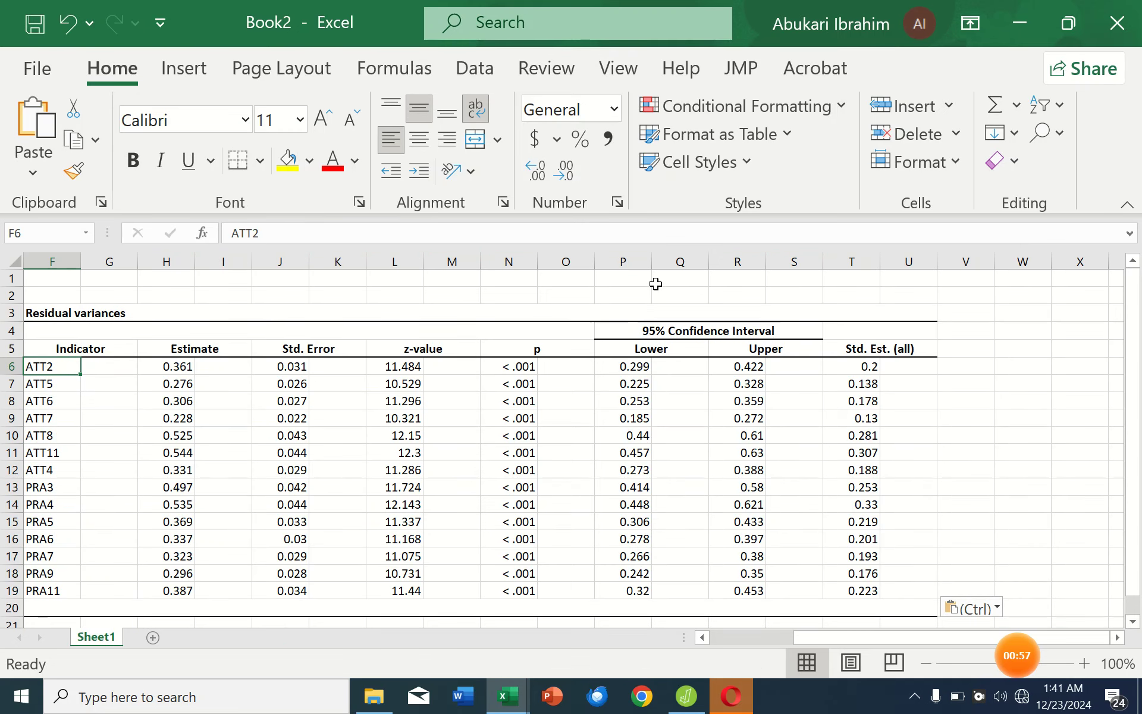
{"action": "key", "text": "ctrl+a"}
{"action": "key", "text": "ctrl"}
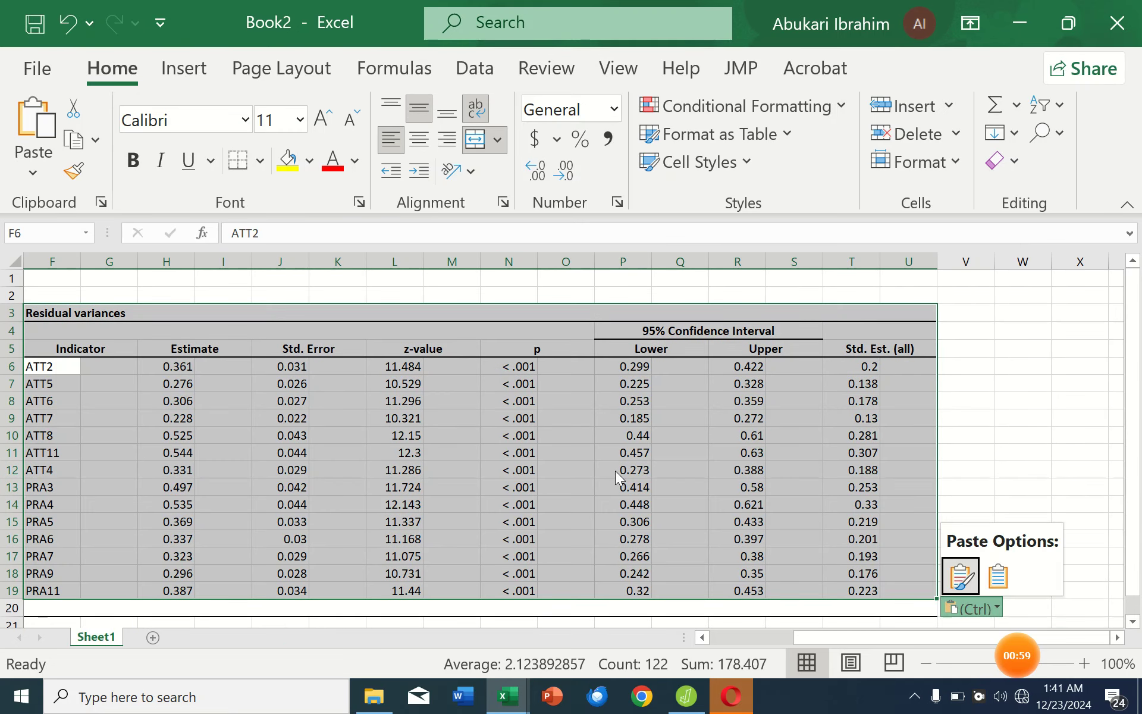
{"action": "left_click", "coordinate": [151, 638]}
- Switch to JASP, copy the Factor loadings table, and paste it at cell F3 of a new sheet in the Excel workbook
{"action": "key", "text": "alt+Tab"}
{"action": "key", "text": "alt+Tab"}
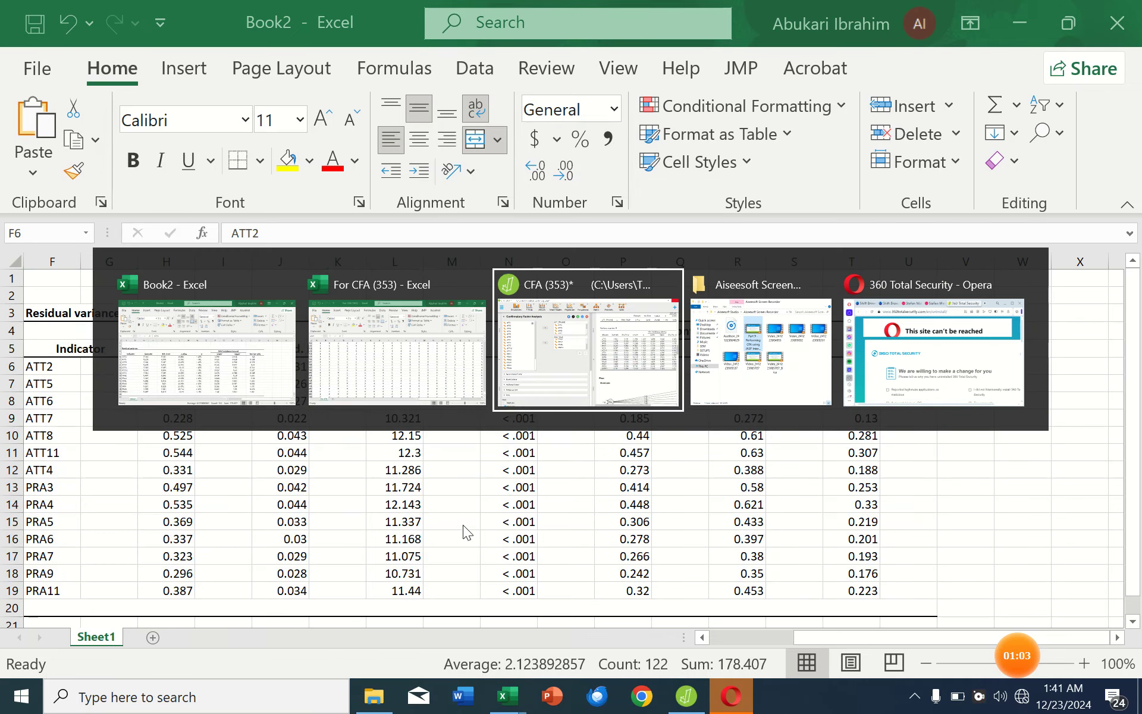
{"action": "scroll", "coordinate": [914, 251], "scroll_direction": "up", "scroll_amount": 3}
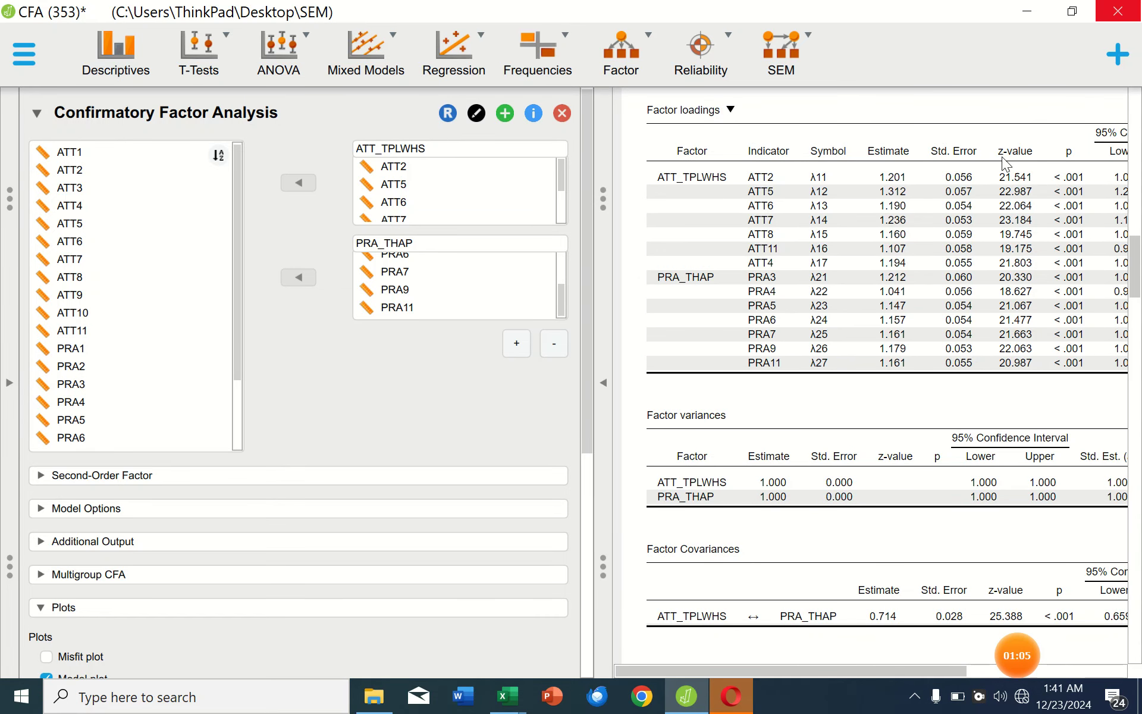
{"action": "left_click", "coordinate": [730, 110]}
{"action": "left_click", "coordinate": [751, 134]}
{"action": "key", "text": "alt+Tab"}
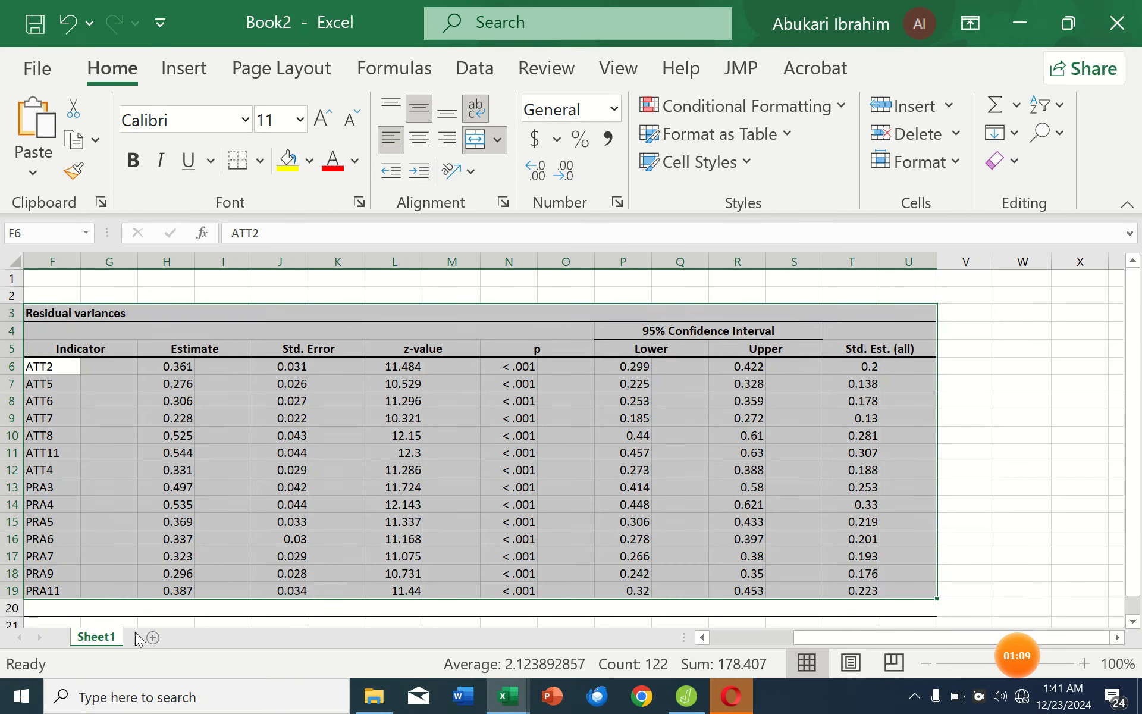
{"action": "left_click", "coordinate": [153, 637]}
{"action": "left_click", "coordinate": [319, 317]}
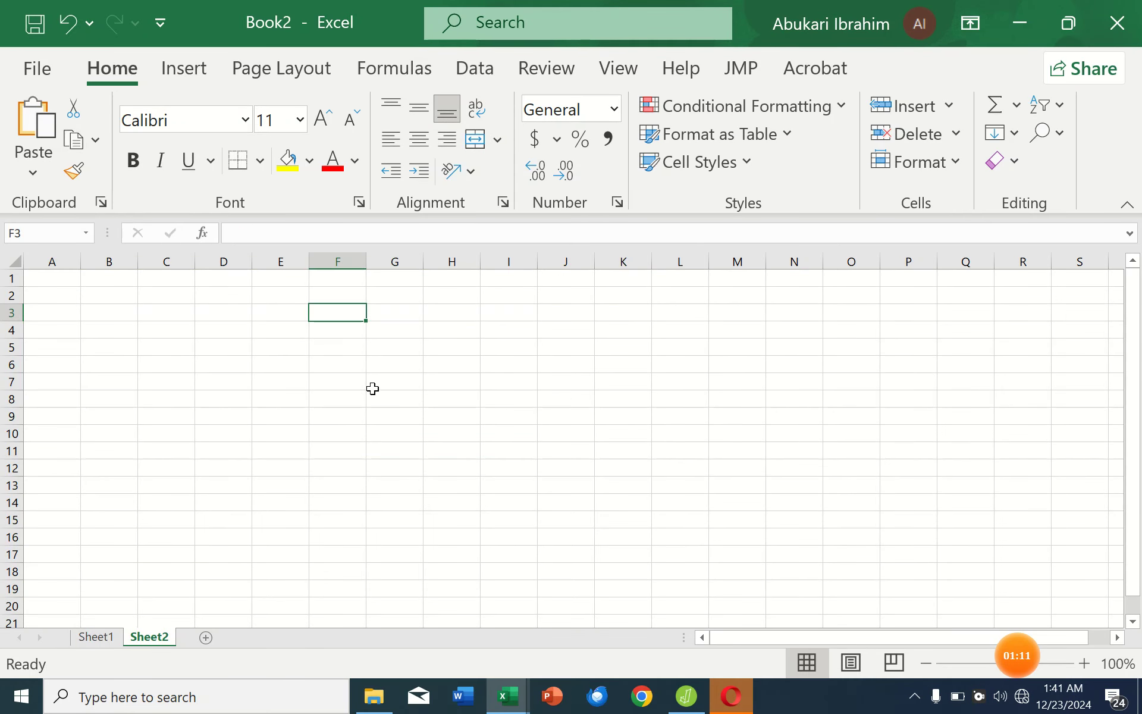
{"action": "key", "text": "ctrl+v"}
{"action": "scroll", "coordinate": [578, 404], "scroll_direction": "down", "scroll_amount": 2}
{"action": "scroll", "coordinate": [990, 292], "scroll_direction": "right", "scroll_amount": 3}
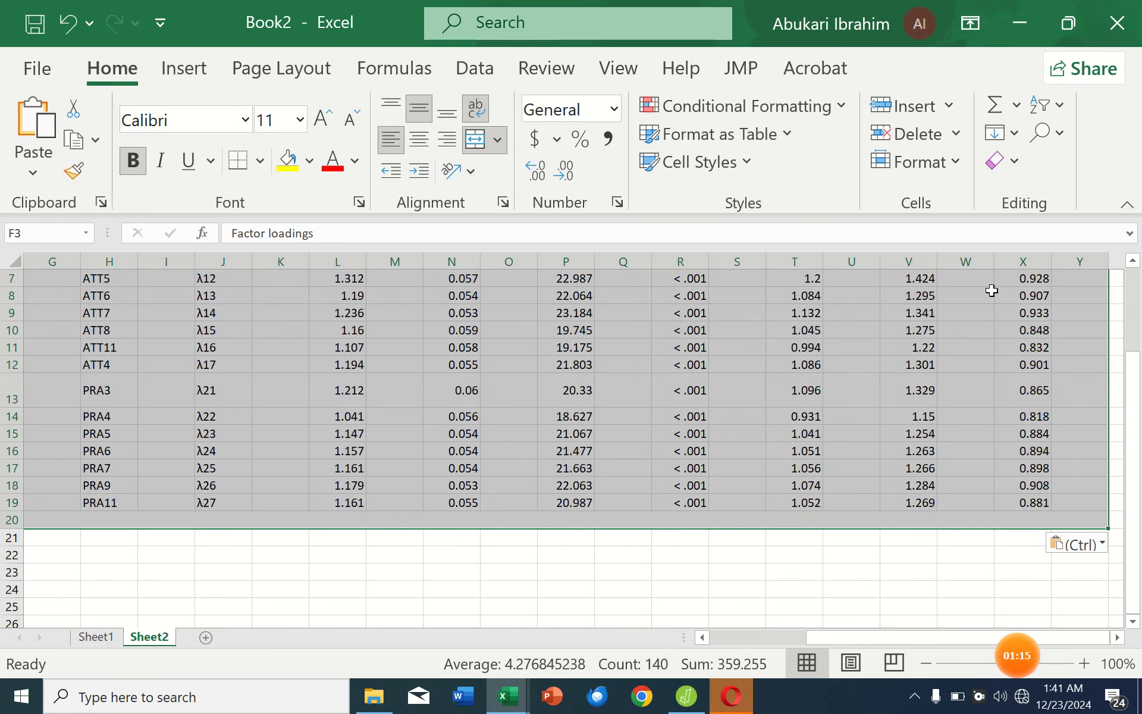
{"action": "scroll", "coordinate": [795, 292], "scroll_direction": "up", "scroll_amount": 2}
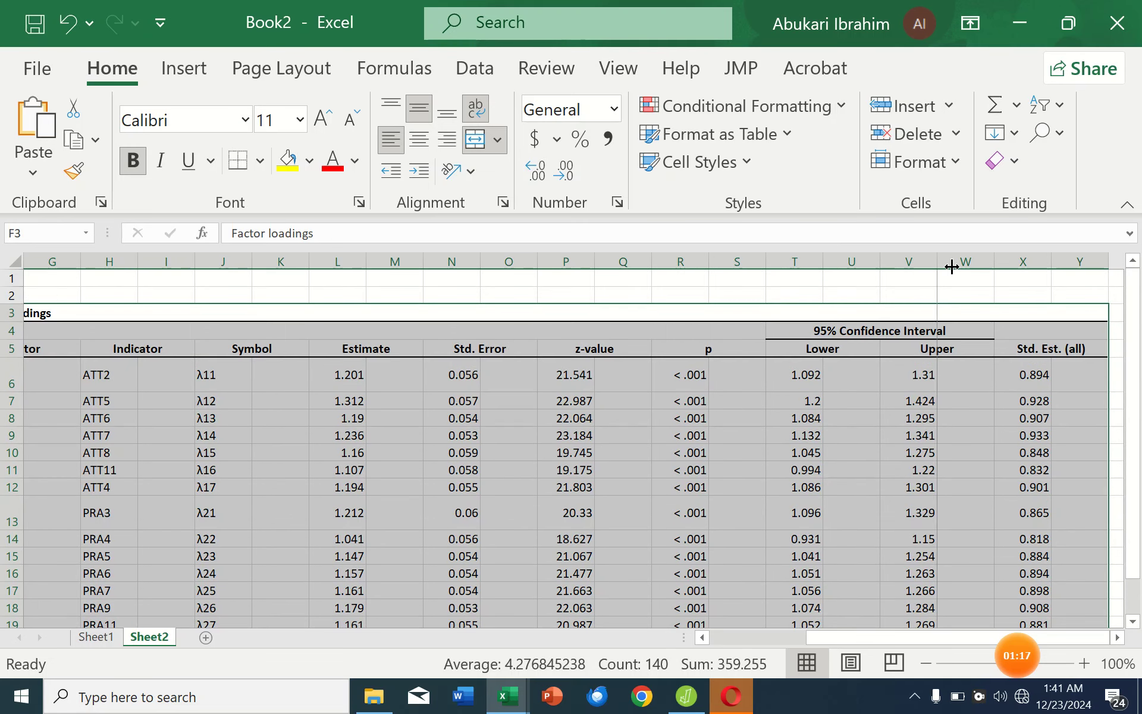
{"action": "left_click_drag", "start_coordinate": [965, 262], "coordinate": [250, 321]}
{"action": "right_click", "coordinate": [327, 320]}
{"action": "left_click", "coordinate": [355, 347]}
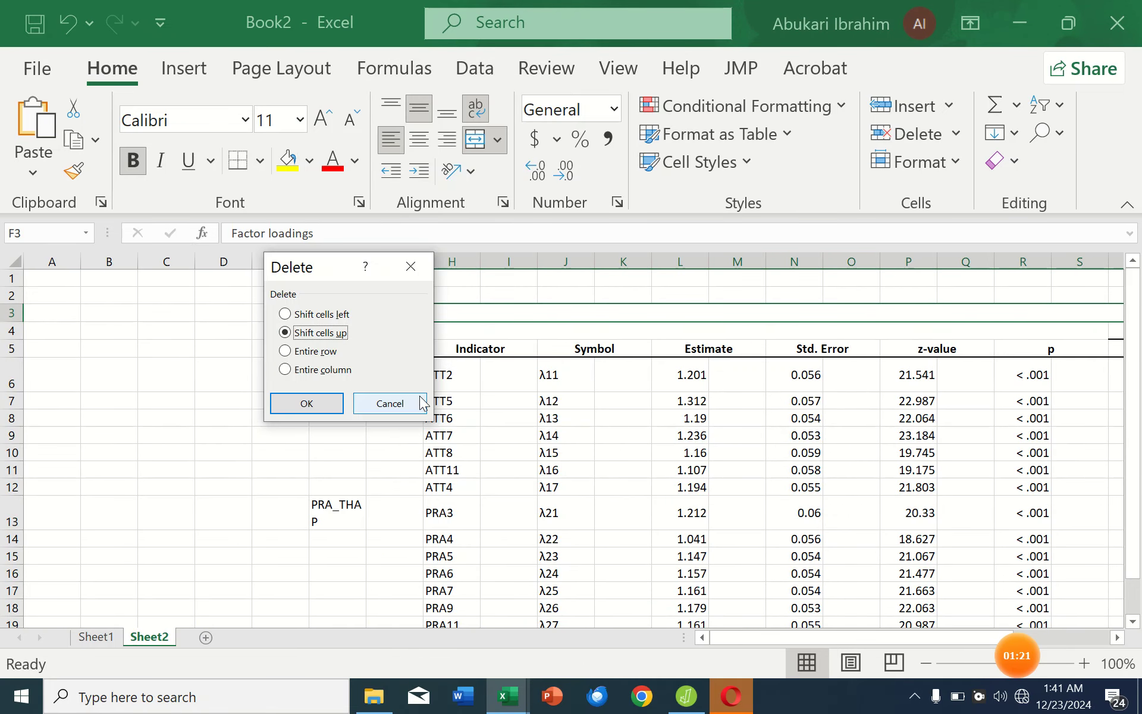
{"action": "left_click", "coordinate": [391, 405]}
- Delete columns J through W, from Symbol to the Upper confidence bound, keeping Std. Est. (all) beside the Indicator column
{"action": "left_click_drag", "start_coordinate": [563, 263], "coordinate": [980, 296]}
{"action": "right_click", "coordinate": [758, 380]}
{"action": "left_click", "coordinate": [791, 484]}
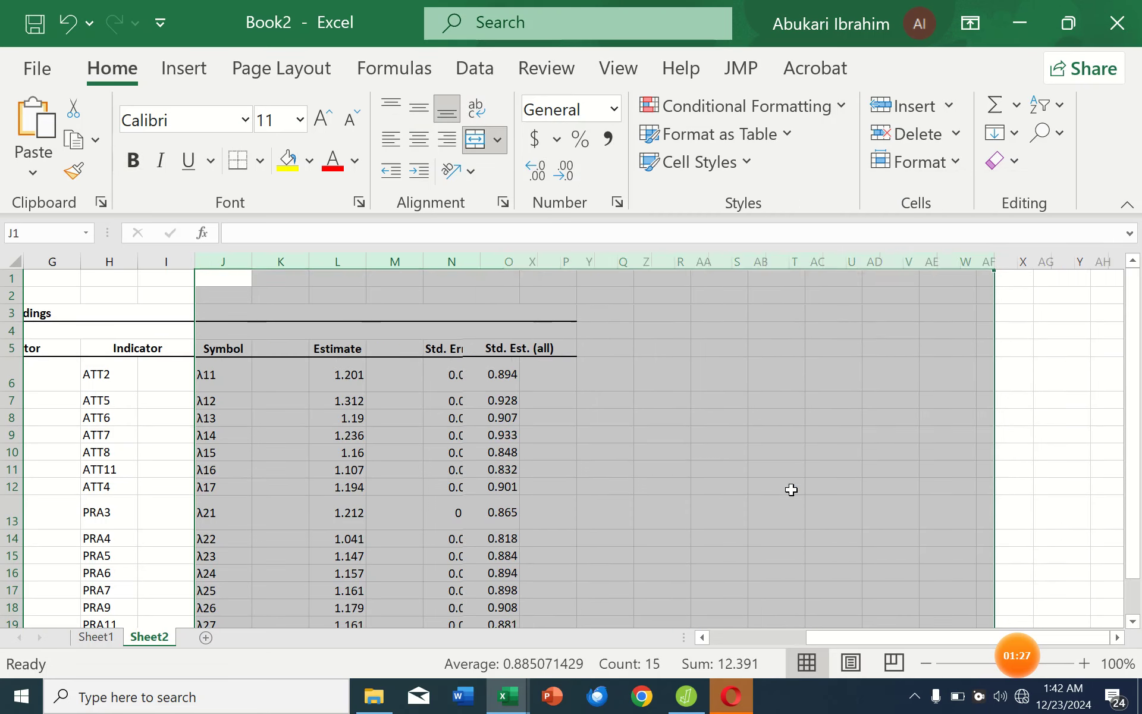
{"action": "scroll", "coordinate": [324, 352], "scroll_direction": "down", "scroll_amount": 1}
{"action": "scroll", "coordinate": [324, 353], "scroll_direction": "down", "scroll_amount": 2}
{"action": "scroll", "coordinate": [329, 350], "scroll_direction": "up", "scroll_amount": 1}
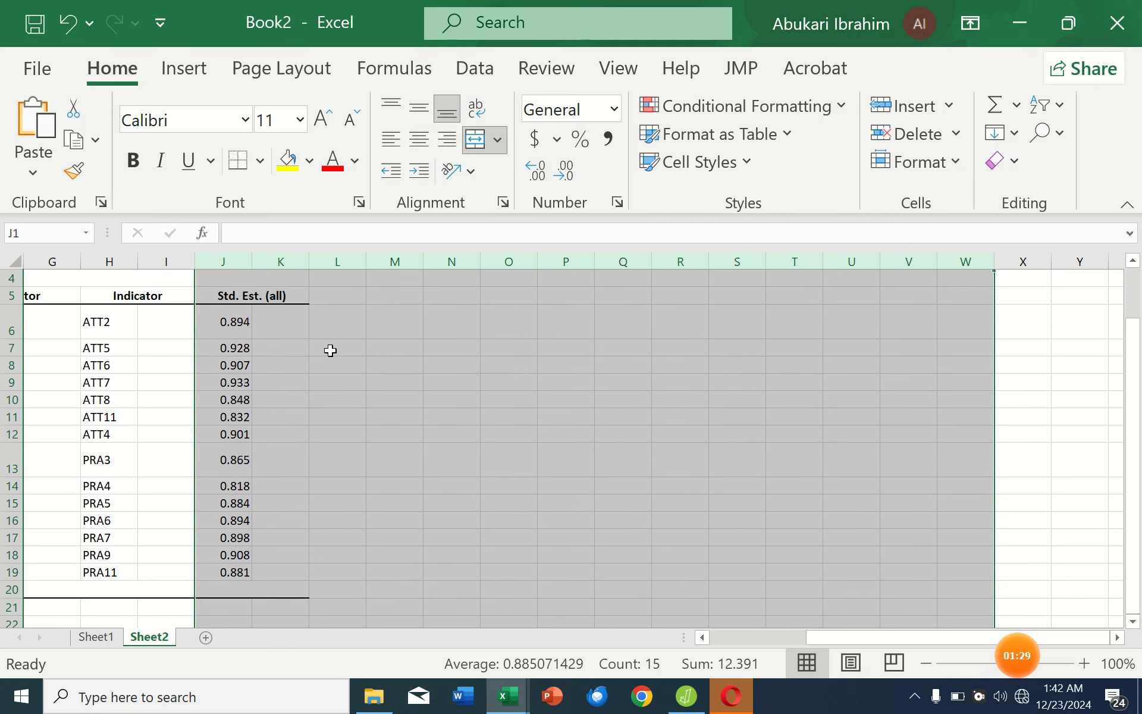
{"action": "left_click", "coordinate": [401, 369]}
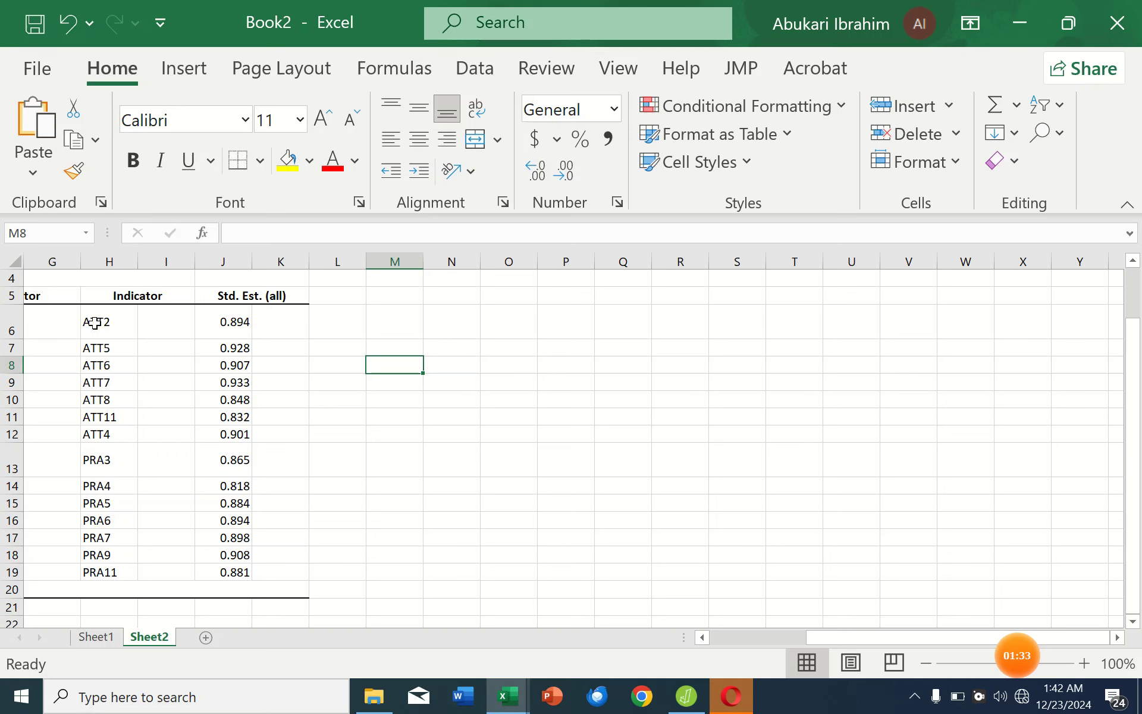
- Examine the two indicator groups in column H, ATT2 to ATT4 and PRA3 to PRA11
{"action": "left_click_drag", "start_coordinate": [111, 323], "coordinate": [129, 434]}
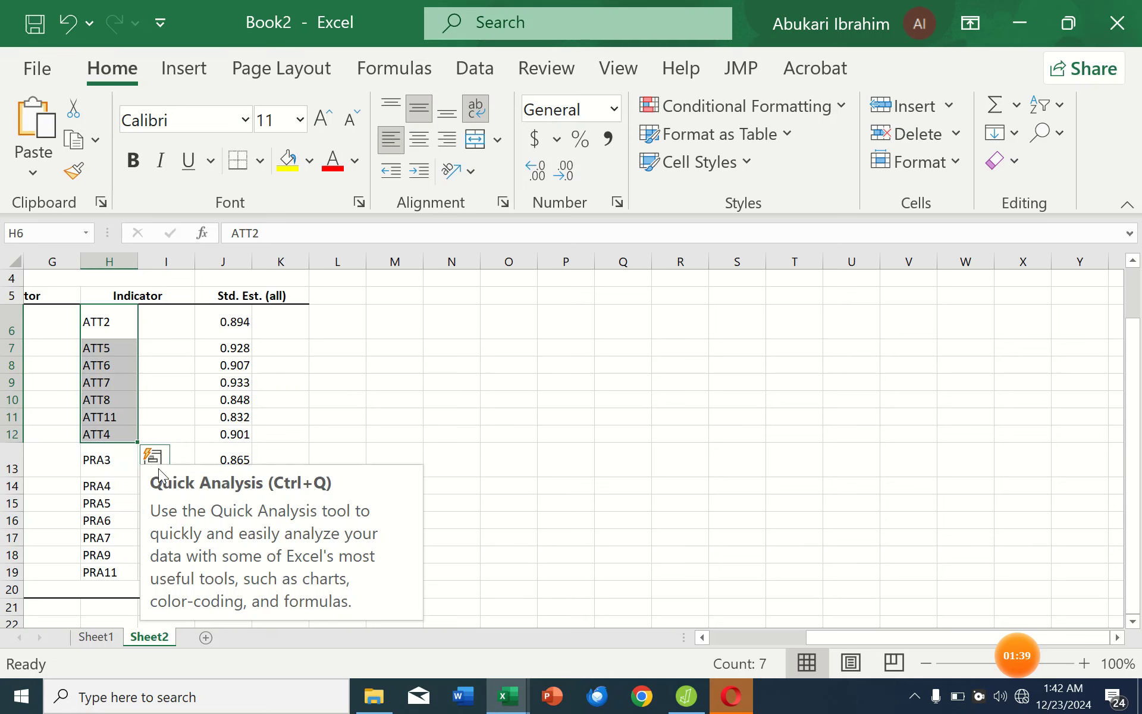
{"action": "left_click_drag", "start_coordinate": [106, 464], "coordinate": [120, 571]}
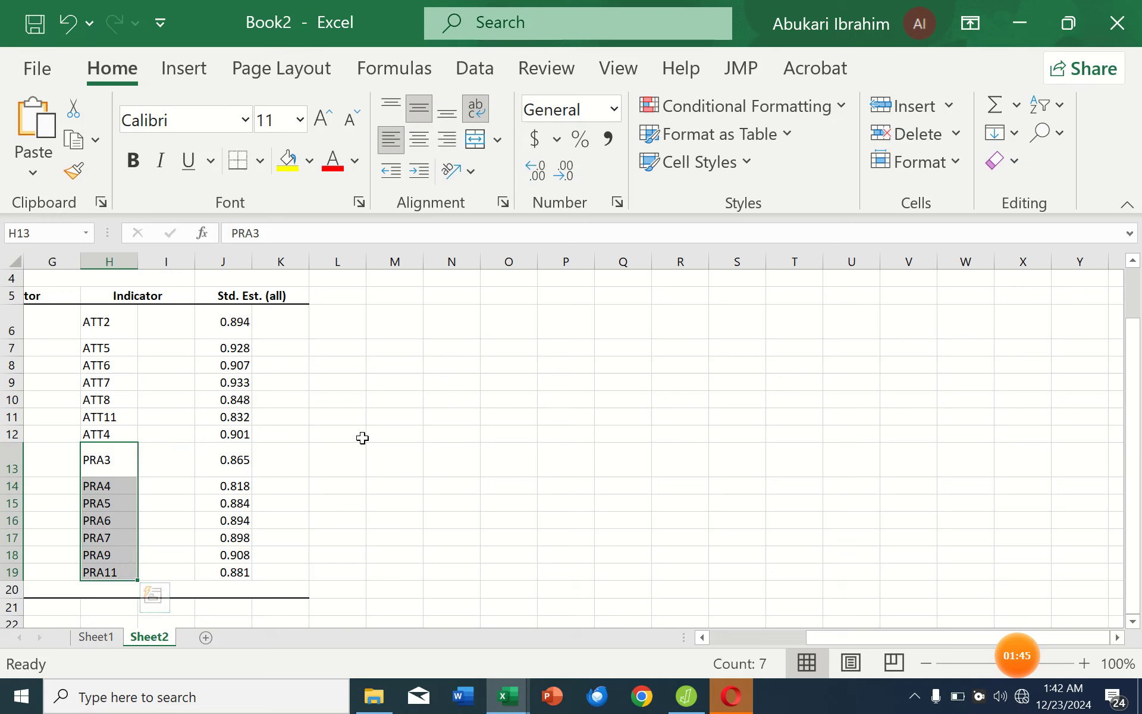
{"action": "left_click", "coordinate": [471, 365]}
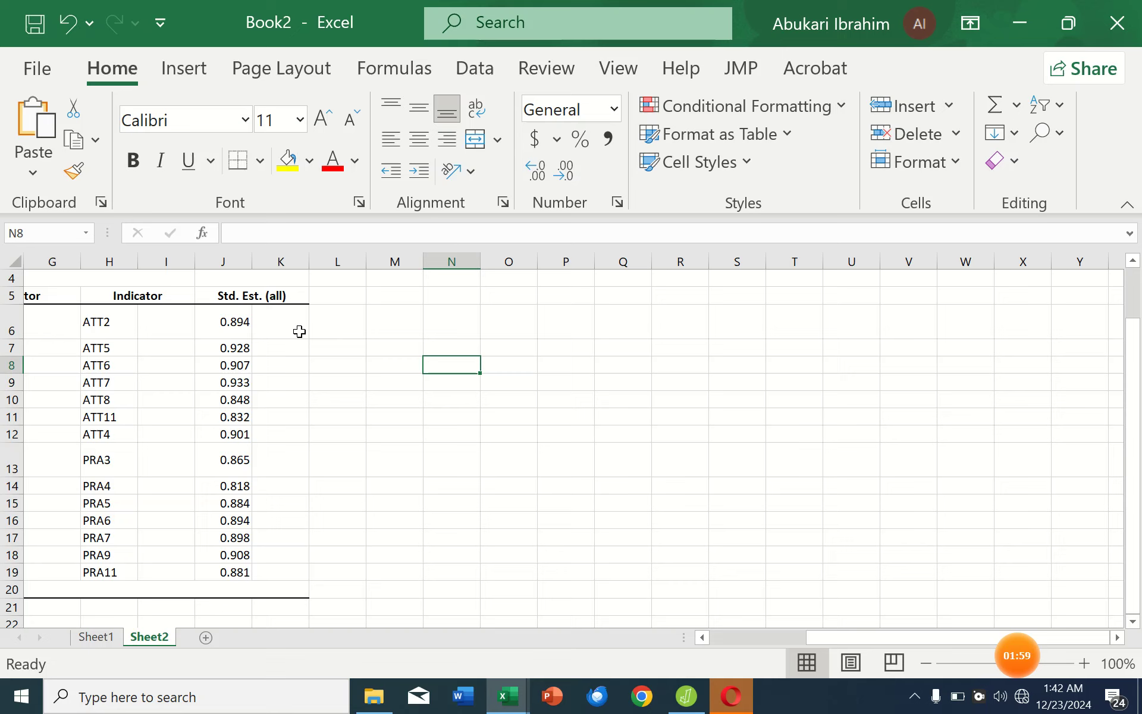
- Square the standardized loadings in column K by entering =J6*J6 in K6 and filling the formula down to K19
{"action": "left_click", "coordinate": [299, 331]}
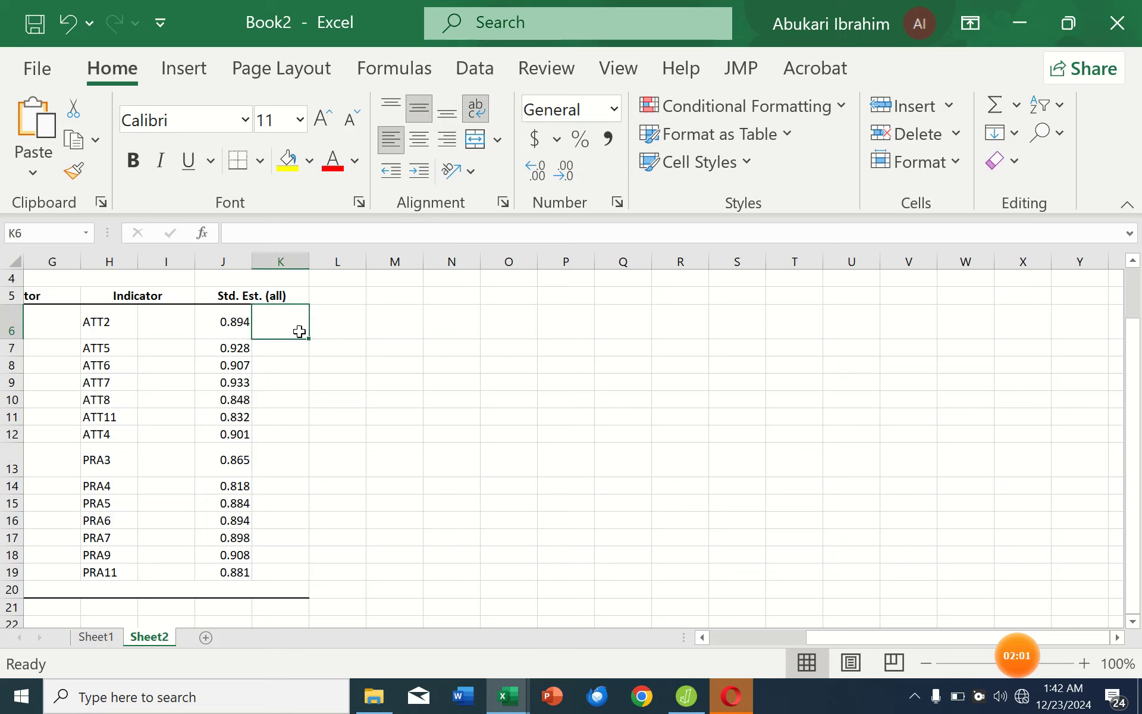
{"action": "type", "text": "="}
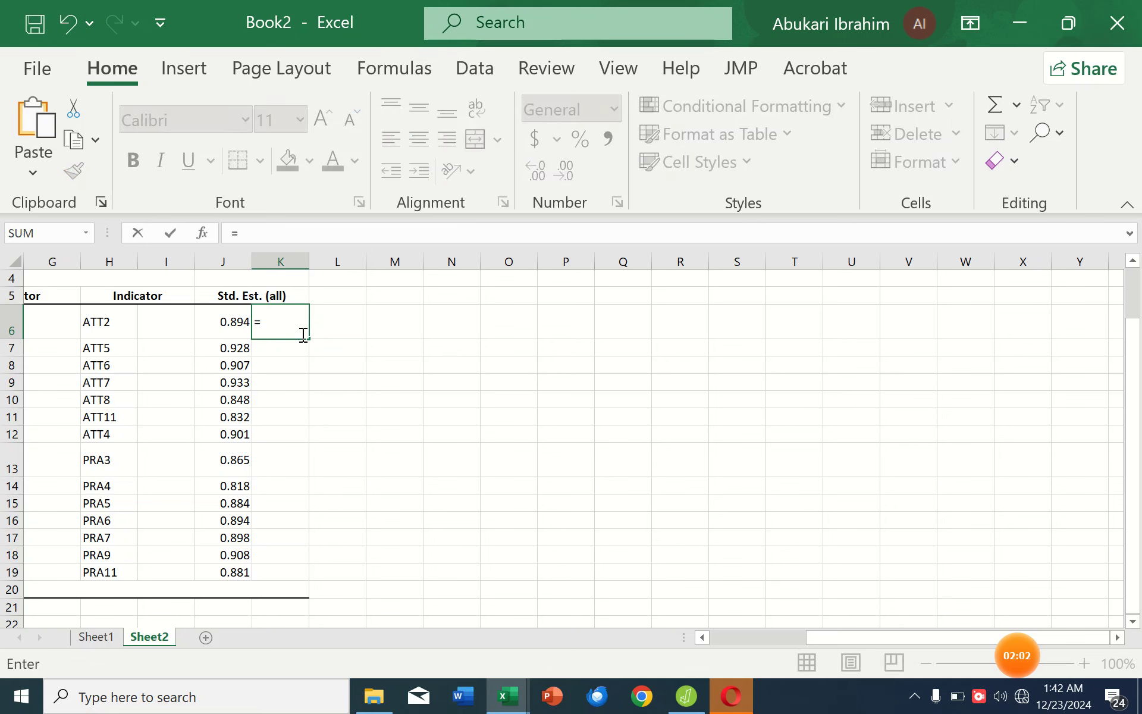
{"action": "left_click", "coordinate": [242, 329]}
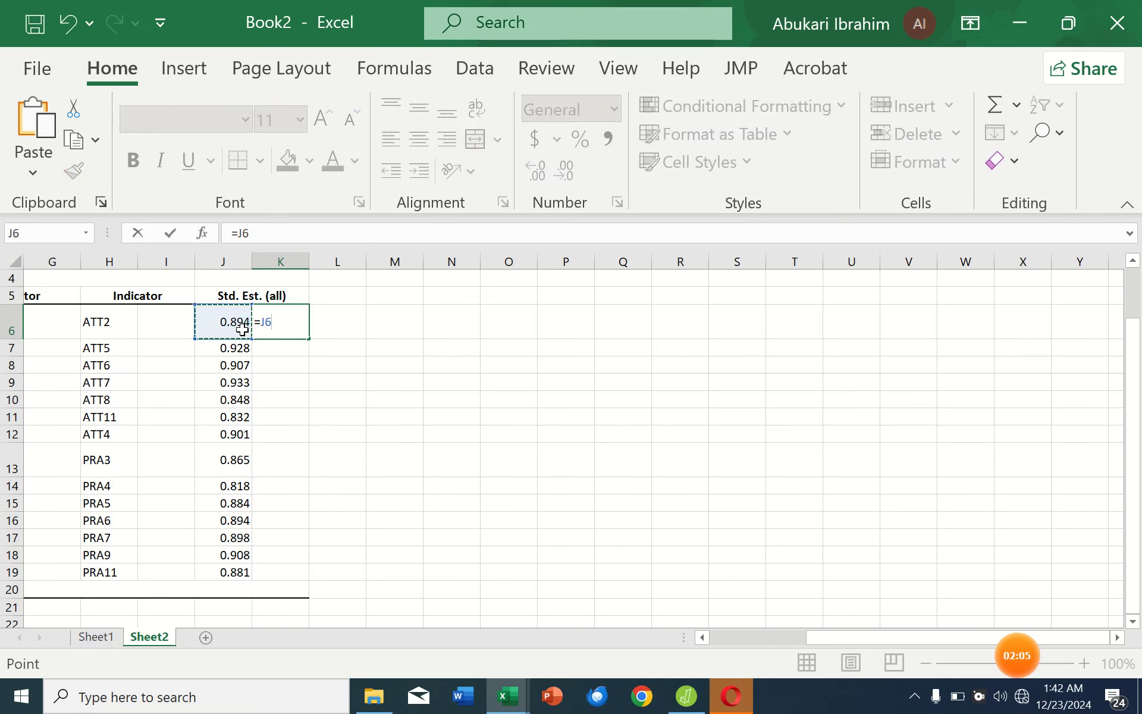
{"action": "type", "text": "*"}
{"action": "left_click", "coordinate": [244, 329]}
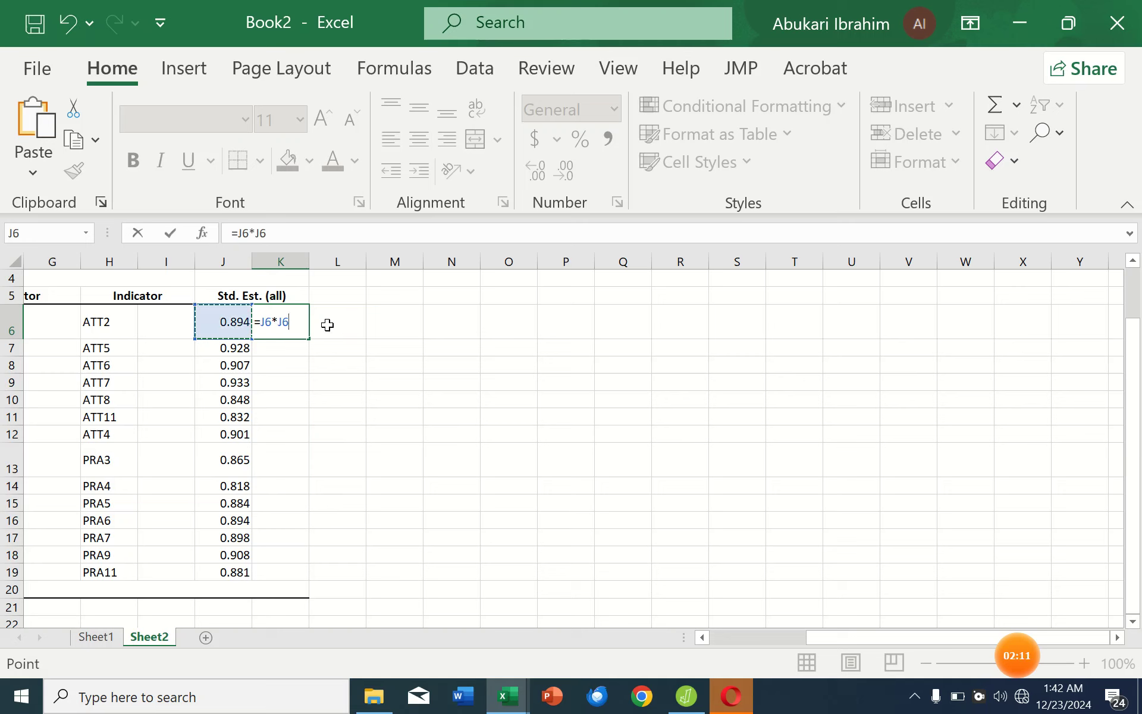
{"action": "key", "text": "Return"}
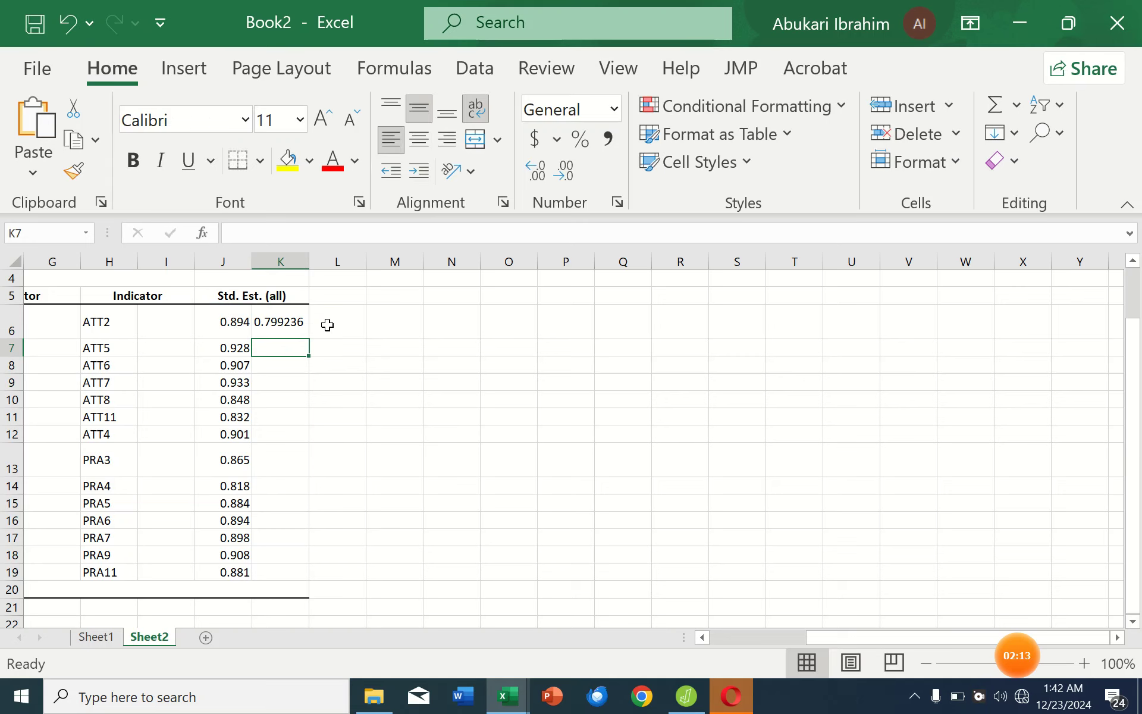
{"action": "left_click", "coordinate": [303, 327]}
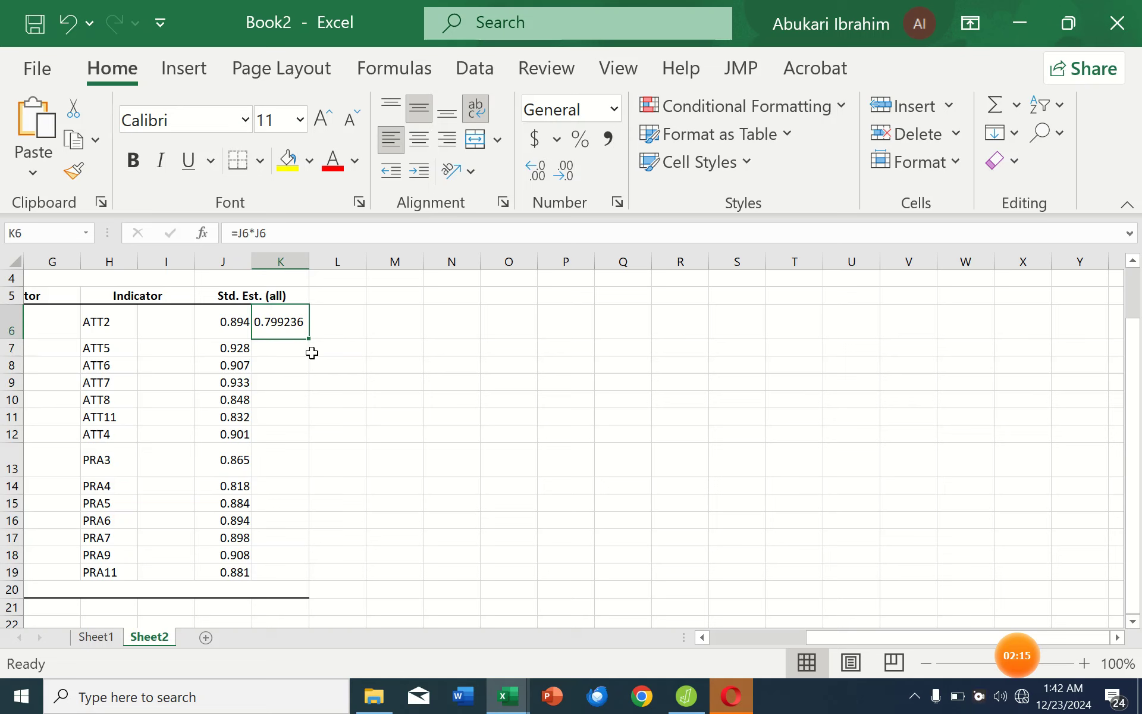
{"action": "left_click_drag", "start_coordinate": [310, 341], "coordinate": [326, 590]}
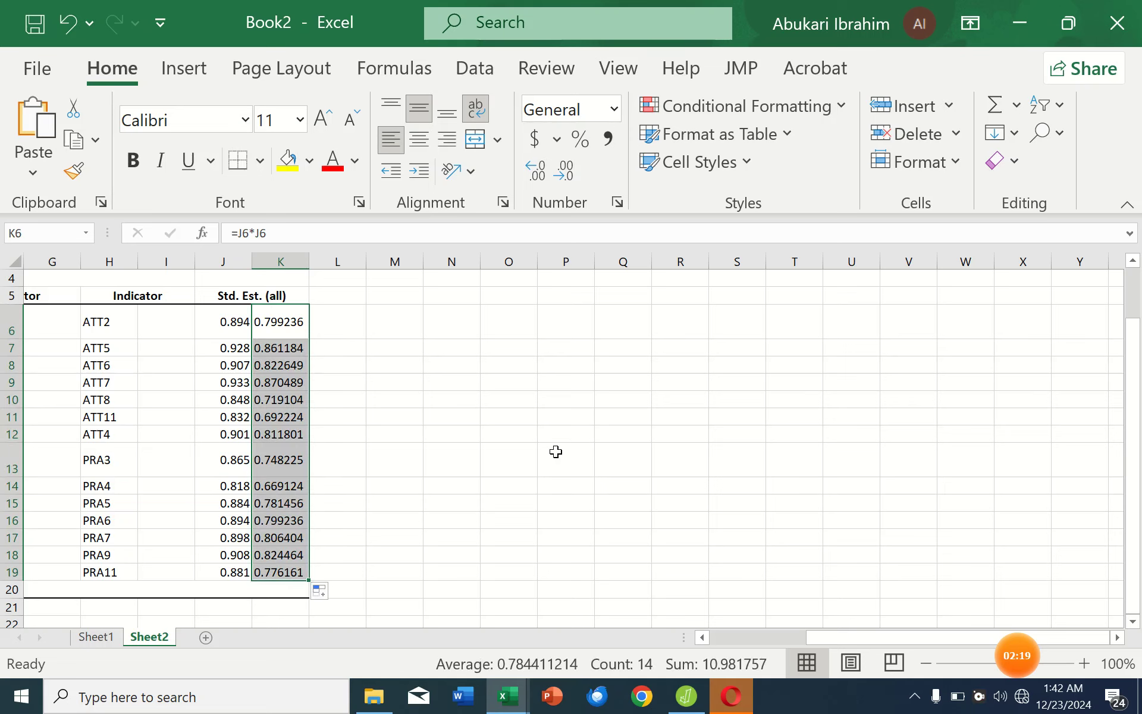
{"action": "left_click", "coordinate": [492, 344]}
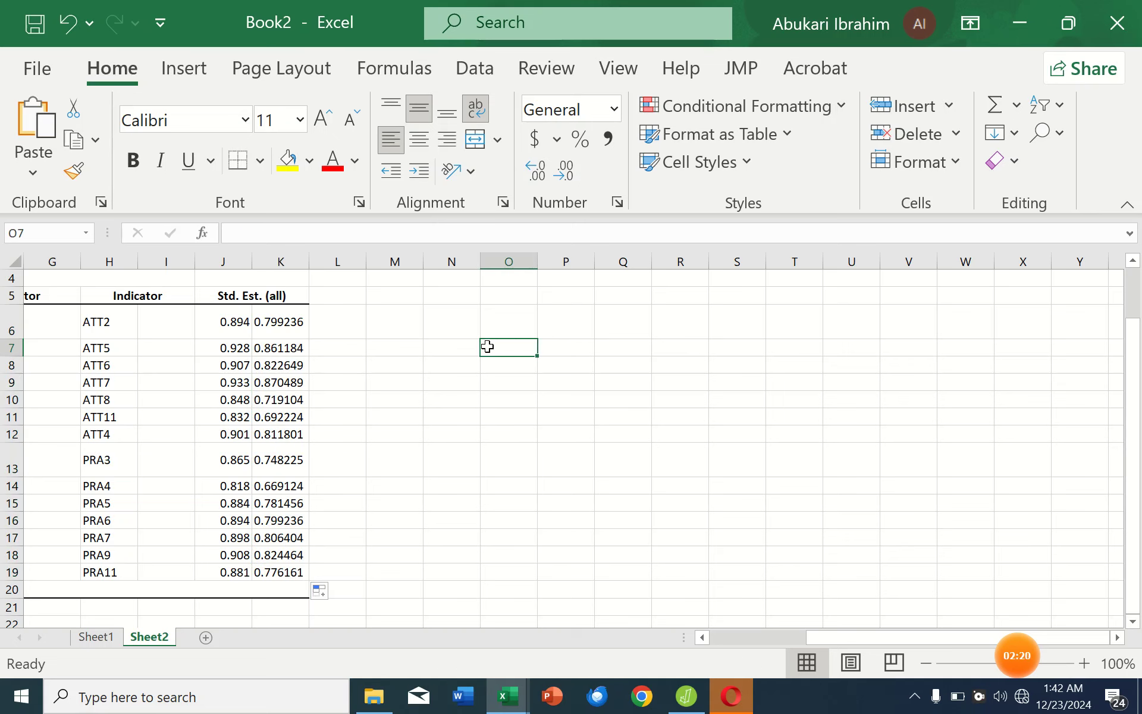
- Widen column P and enter the heading AVERAGE VARIANCE EXTRACTED in cell P6
{"action": "left_click", "coordinate": [510, 327]}
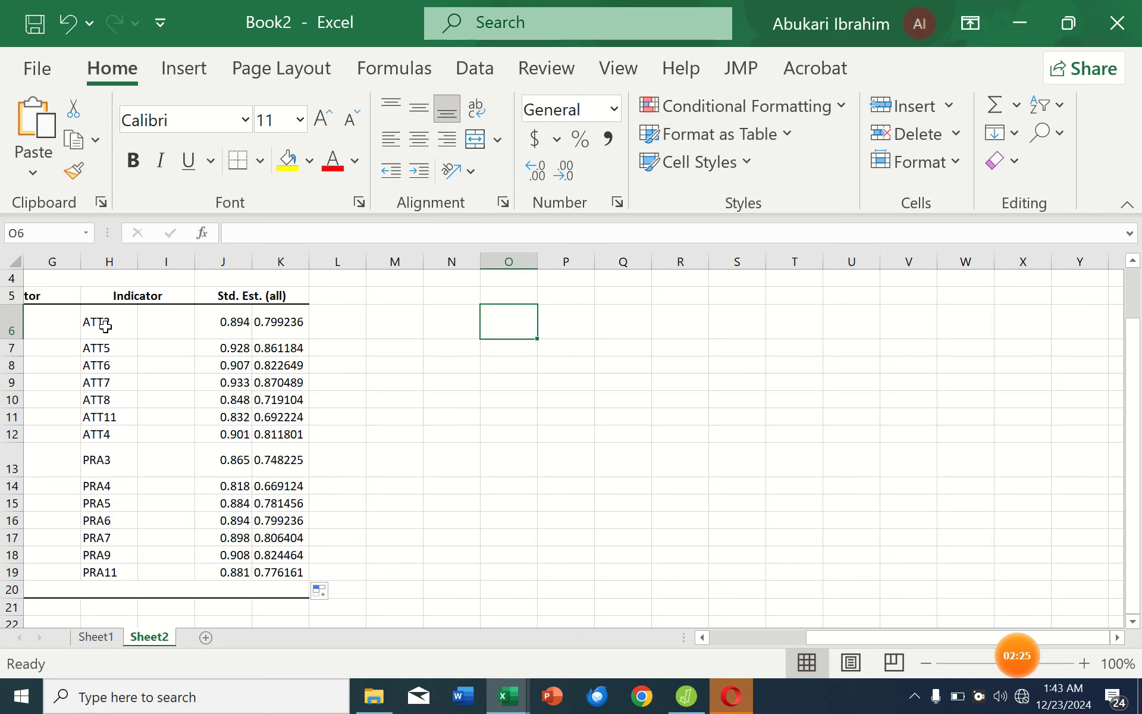
{"action": "left_click_drag", "start_coordinate": [105, 324], "coordinate": [287, 441]}
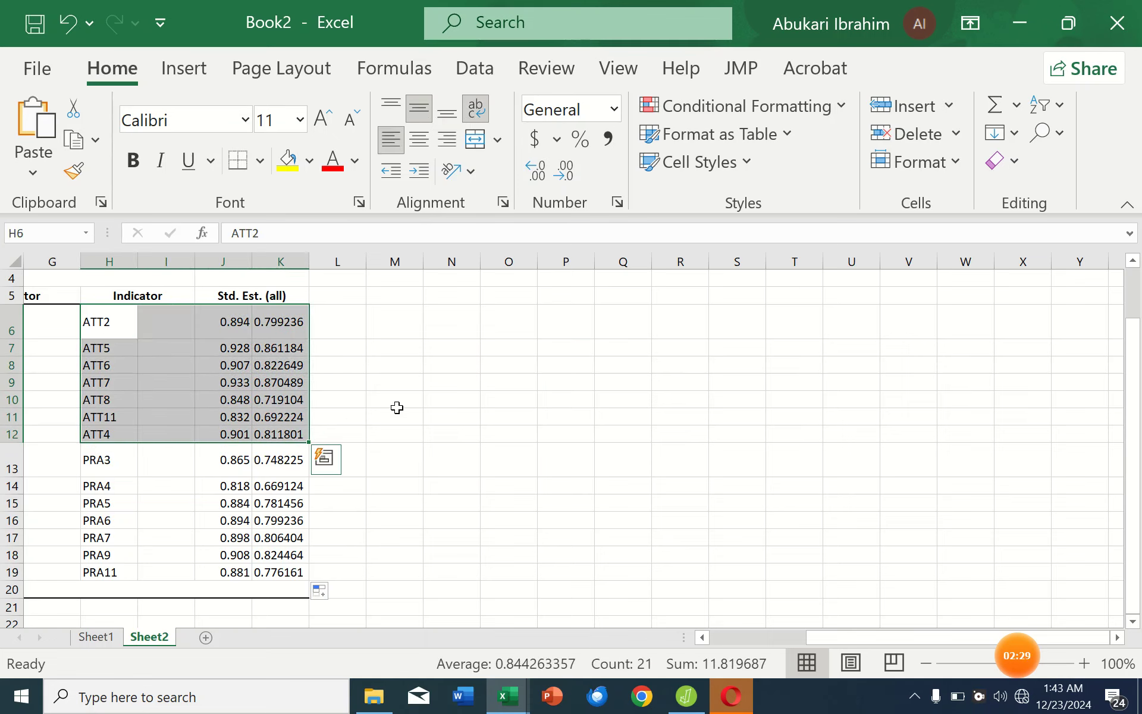
{"action": "left_click", "coordinate": [566, 326]}
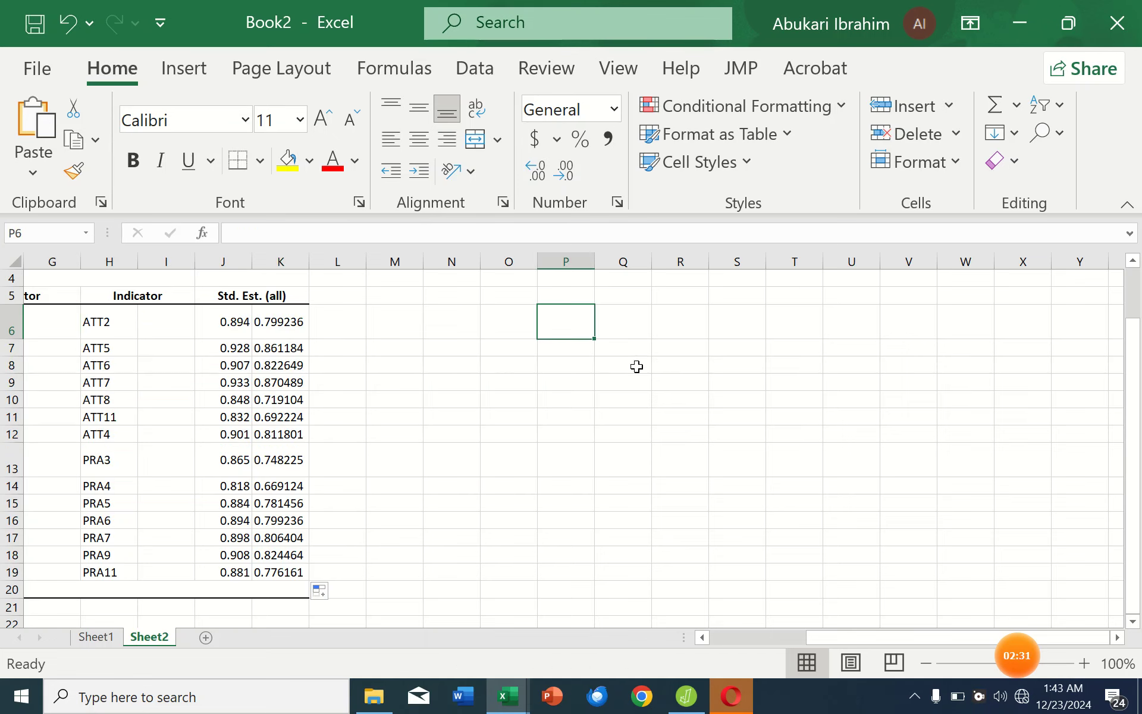
{"action": "left_click_drag", "start_coordinate": [595, 263], "coordinate": [852, 291]}
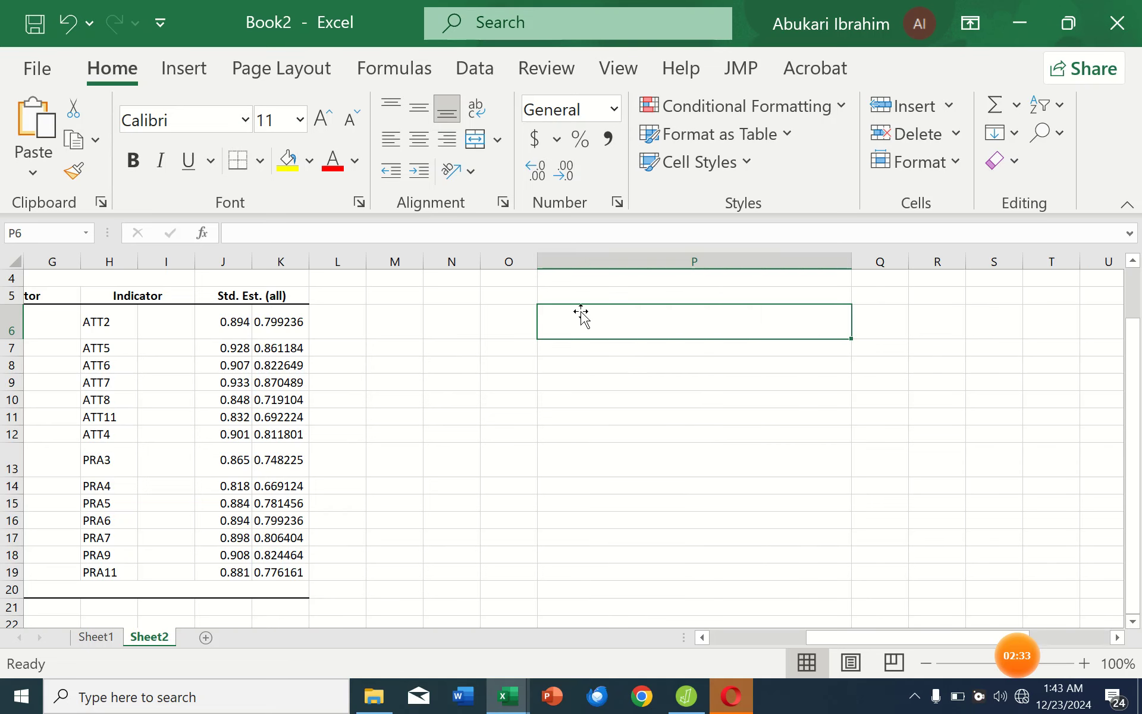
{"action": "type", "text": "a"}
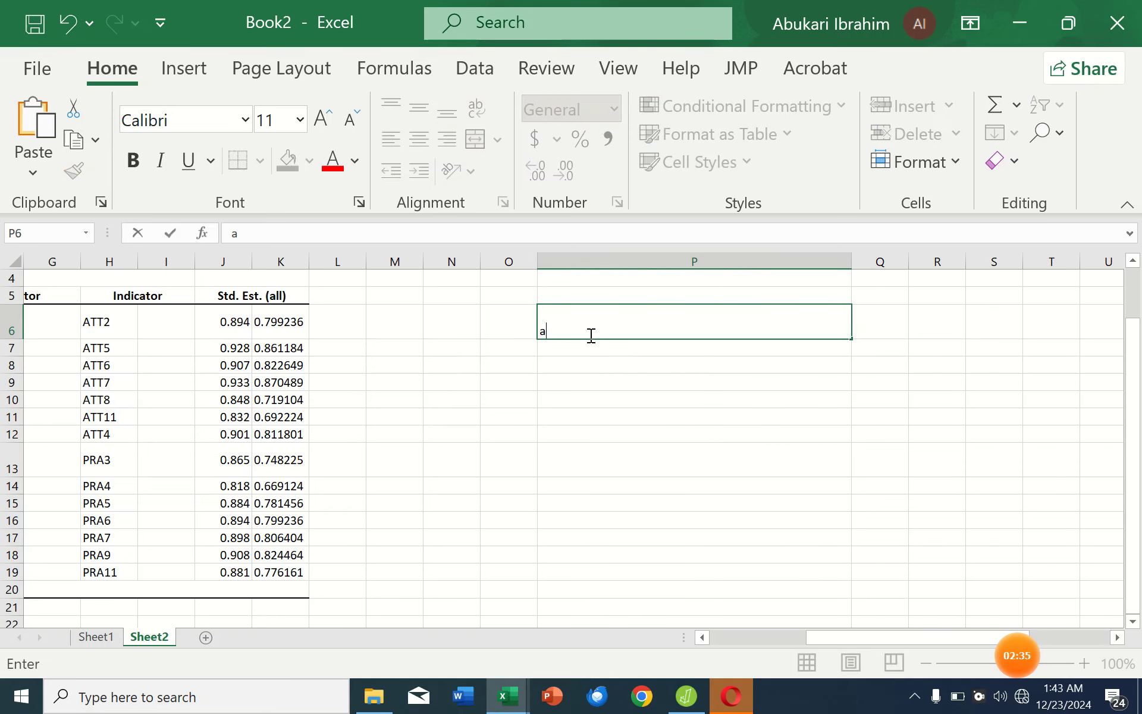
{"action": "type", "text": "vAVERAGE"}
{"action": "key", "text": "BackSpace"}
{"action": "key", "text": "BackSpace"}
{"action": "type", "text": "VARIA"}
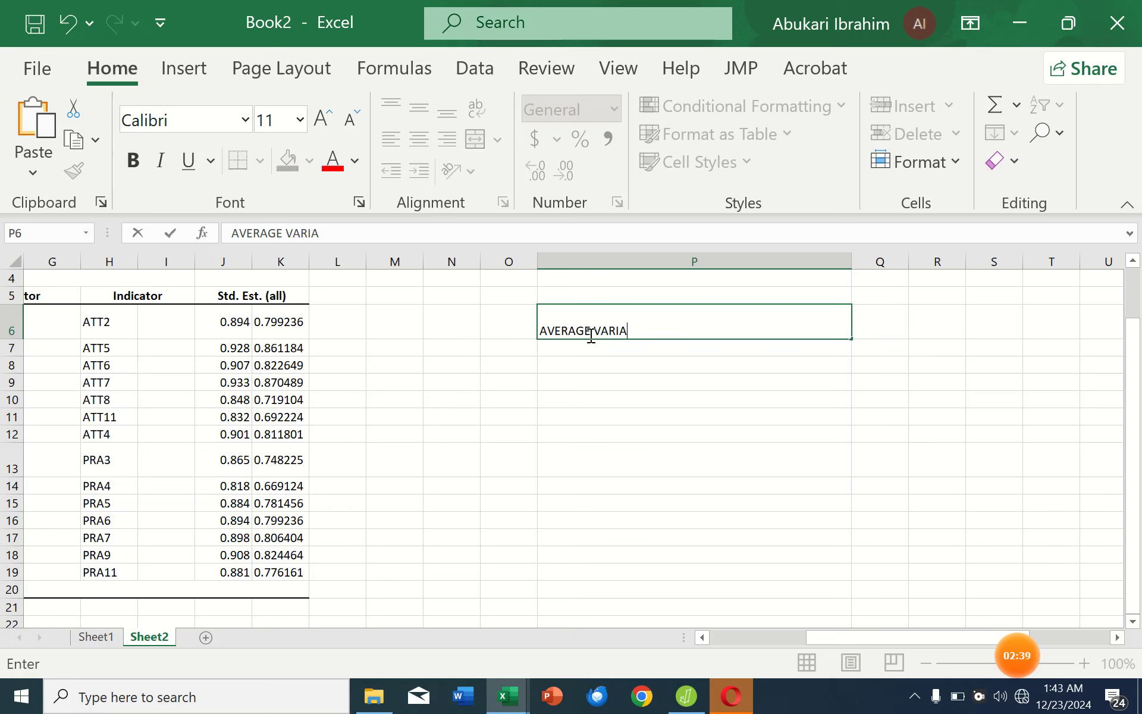
{"action": "type", "text": "NCE EXTRACTED"}
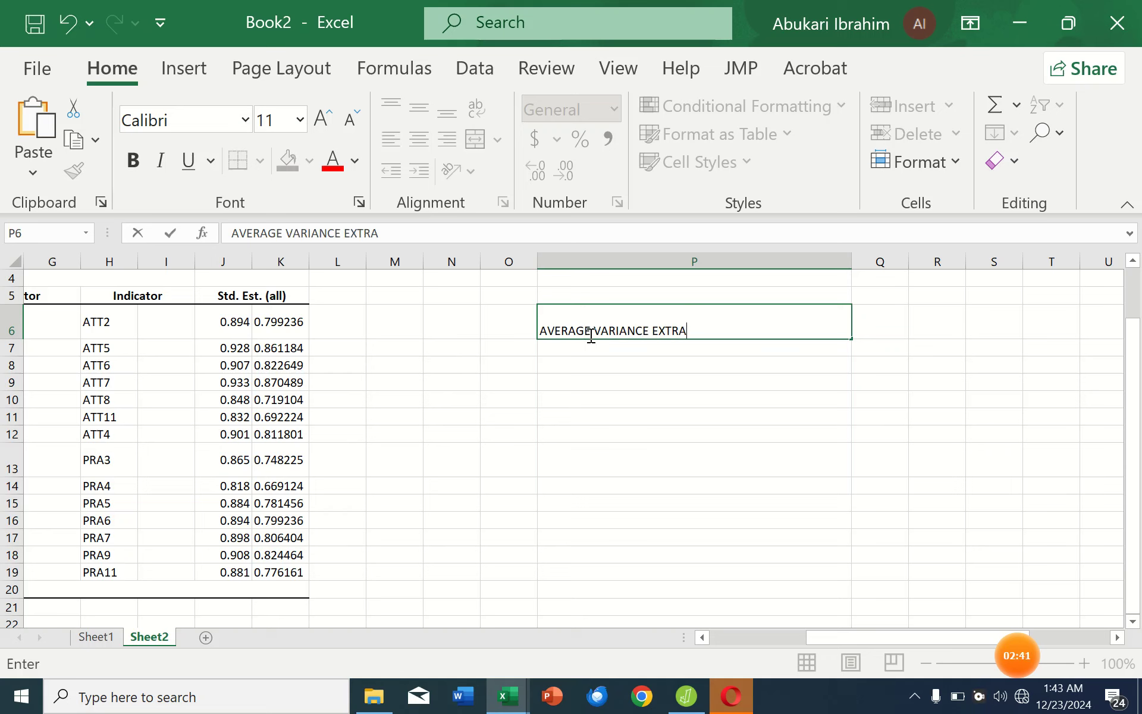
{"action": "key", "text": "Return"}
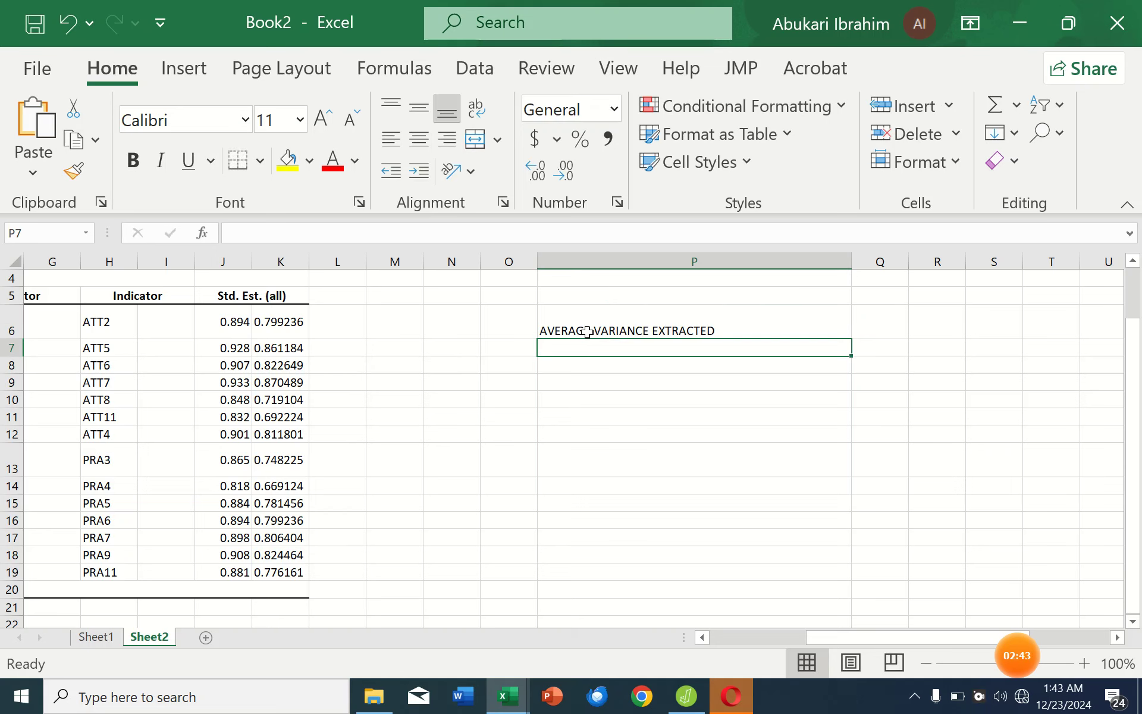
- Enter the labels ATTITUDE SCALE in P7 and PRACTICE SCALE in P8, and narrow column P to fit the heading
{"action": "type", "text": "ATTIT"}
{"action": "key", "text": "BackSpace"}
{"action": "key", "text": "BackSpace"}
{"action": "type", "text": "UDE SCALE"}
{"action": "key", "text": "Return"}
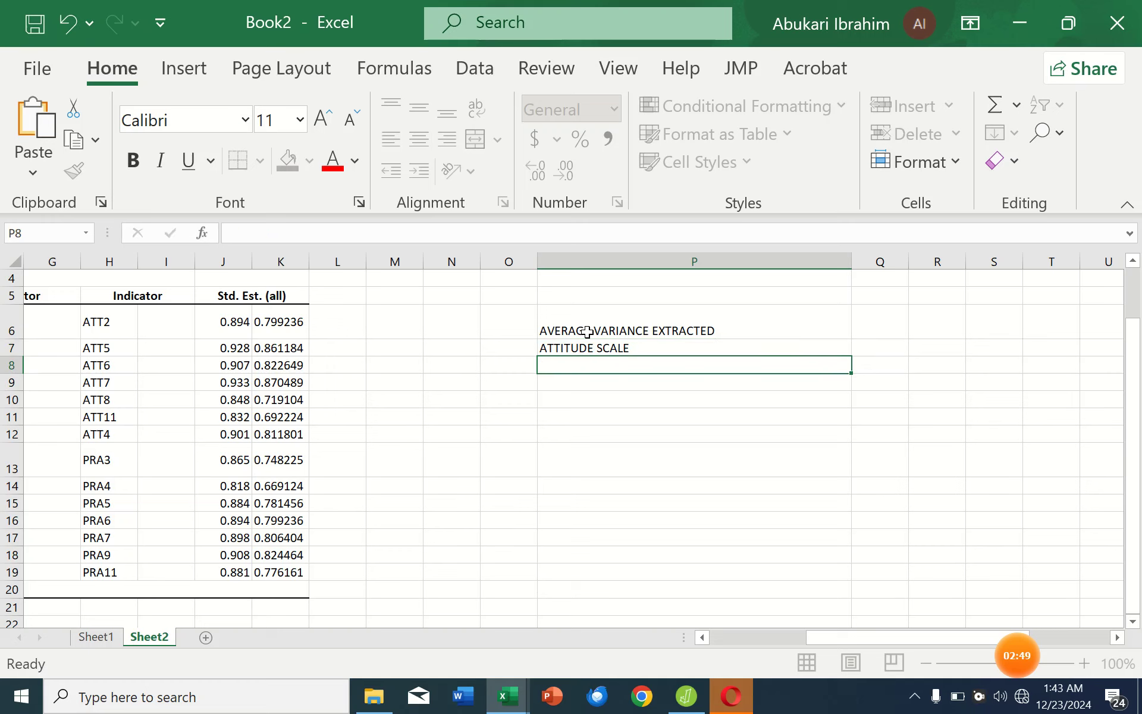
{"action": "type", "text": "PRACTICE SCA"}
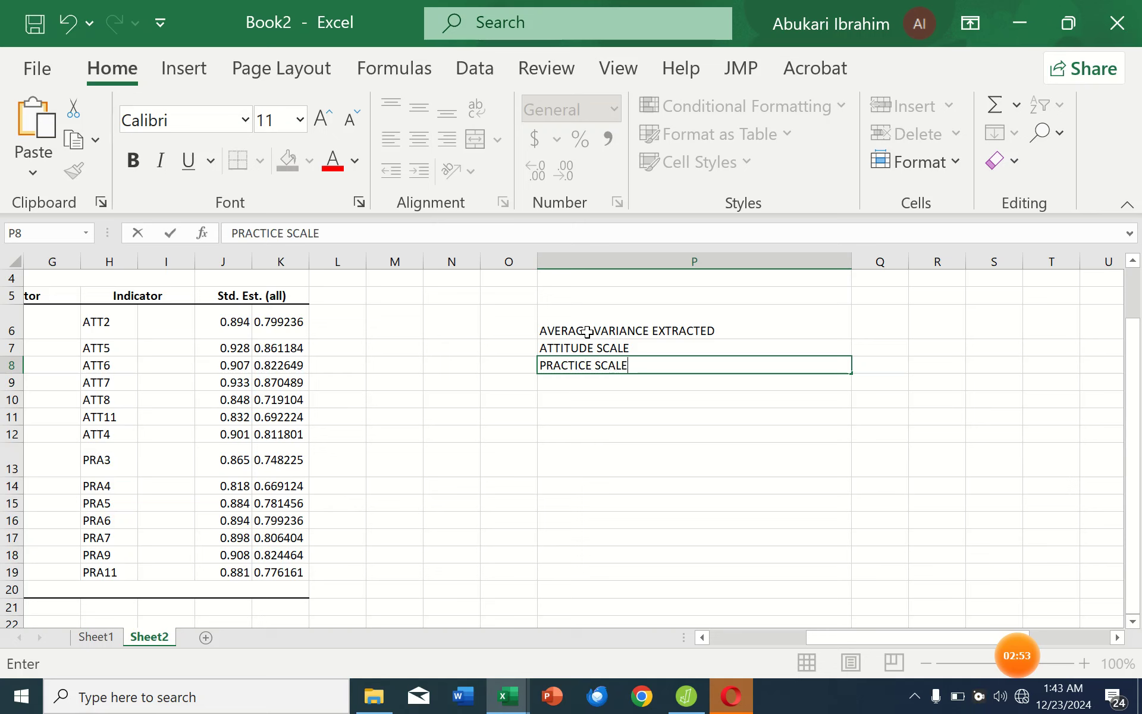
{"action": "type", "text": "LE"}
{"action": "key", "text": "Return"}
{"action": "left_click_drag", "start_coordinate": [841, 266], "coordinate": [732, 266]}
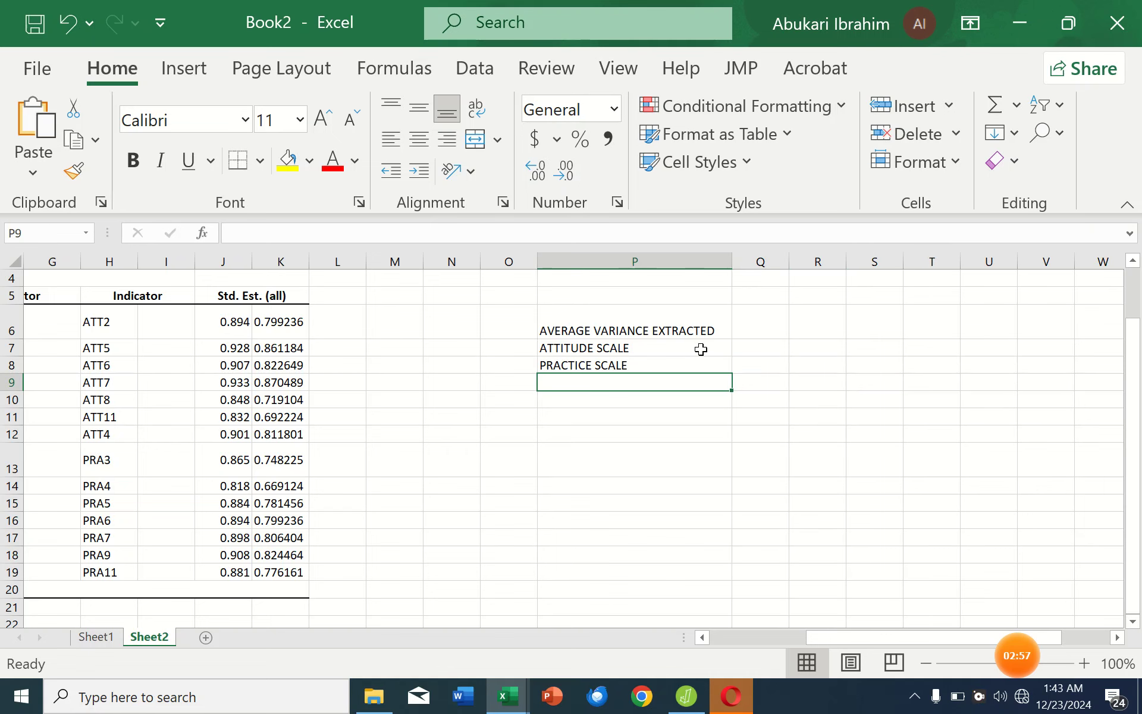
- Make the AVERAGE VARIANCE EXTRACTED heading in P6 bold, undoing the accidental paste over it
{"action": "left_click", "coordinate": [616, 324]}
{"action": "left_click_drag", "start_coordinate": [616, 324], "coordinate": [555, 323]}
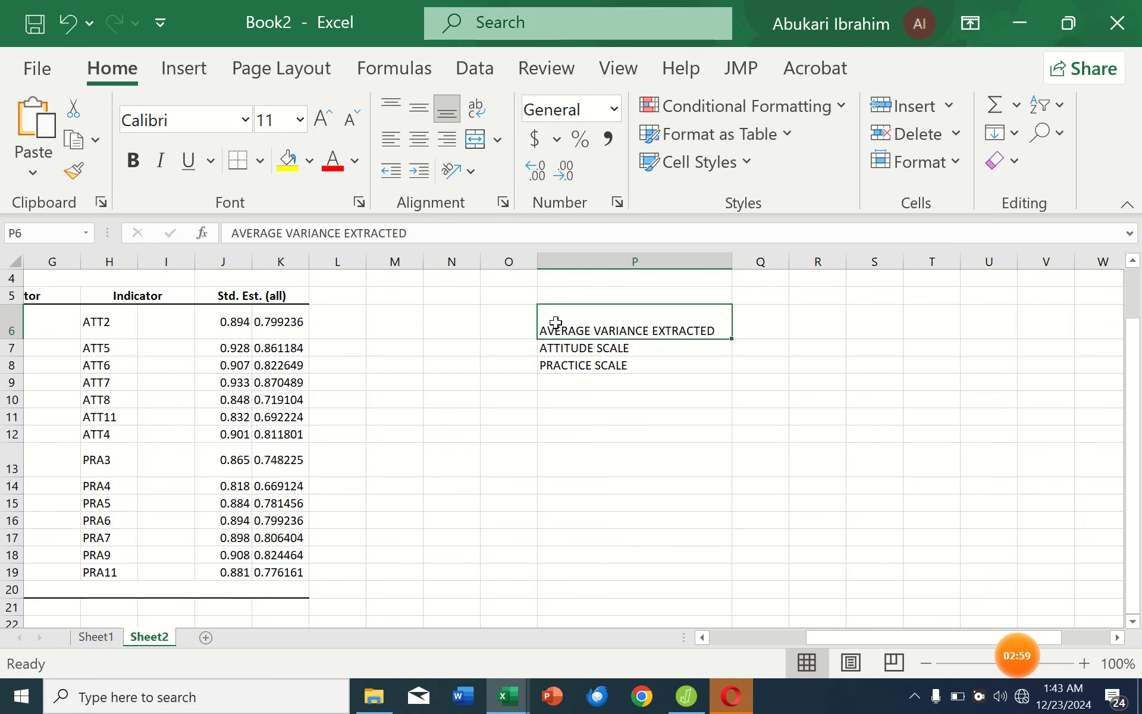
{"action": "key", "text": "ctrl+v"}
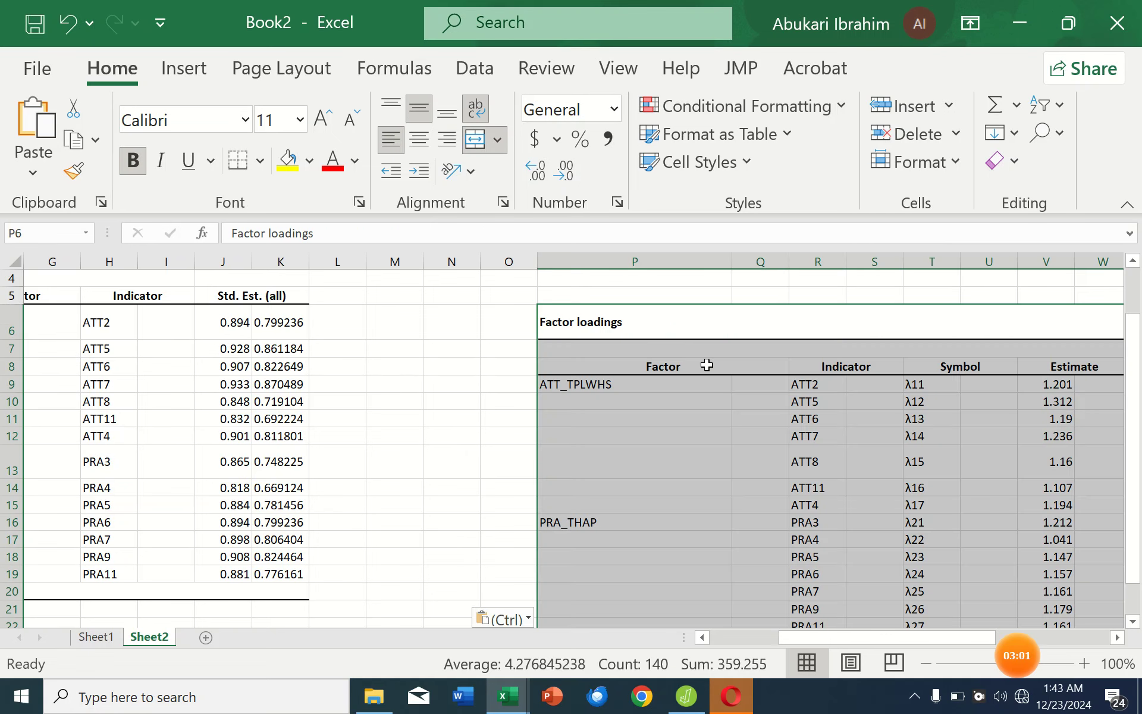
{"action": "key", "text": "ctrl+z"}
{"action": "key", "text": "ctrl+b"}
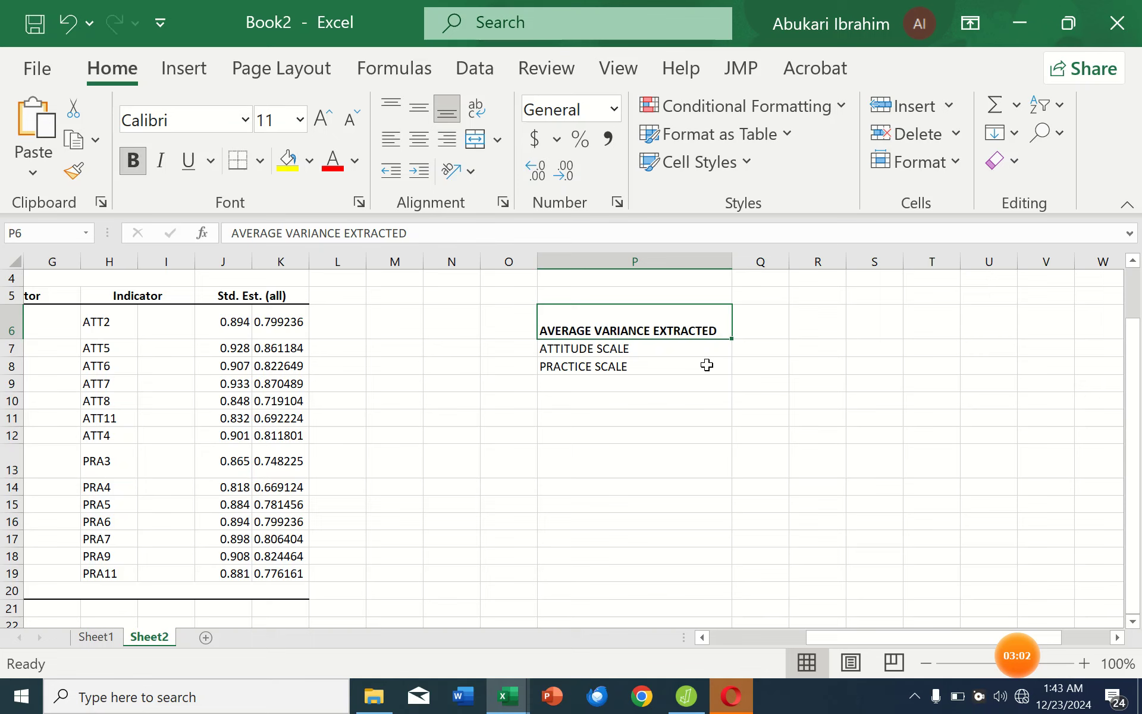
- Calculate the attitude scale's average variance extracted in Q7 with =AVERAGE(K6:K12)
{"action": "left_click", "coordinate": [788, 331]}
{"action": "left_click", "coordinate": [759, 352]}
{"action": "type", "text": "="}
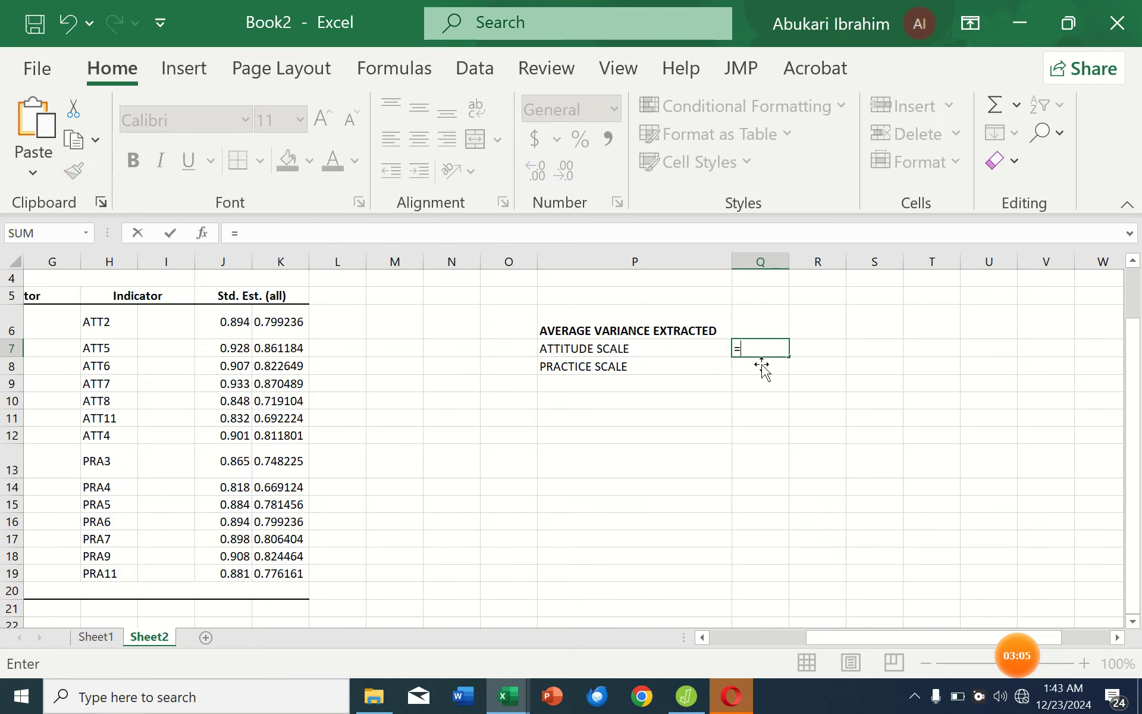
{"action": "type", "text": "AVERA"}
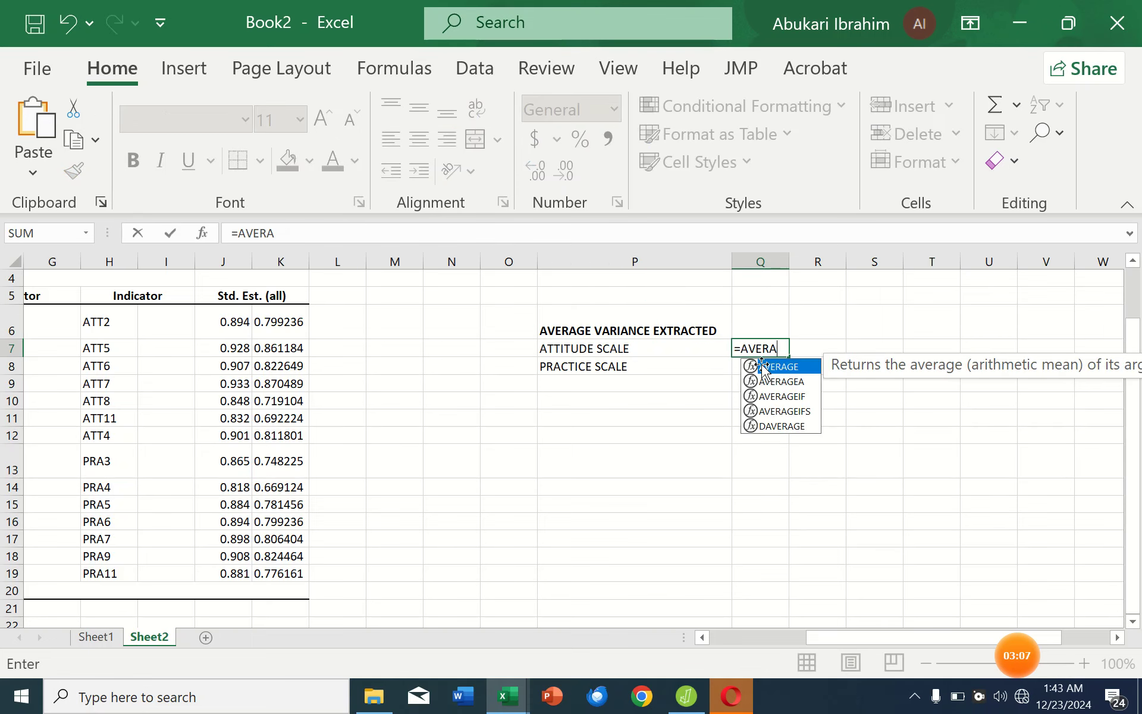
{"action": "type", "text": "GE("}
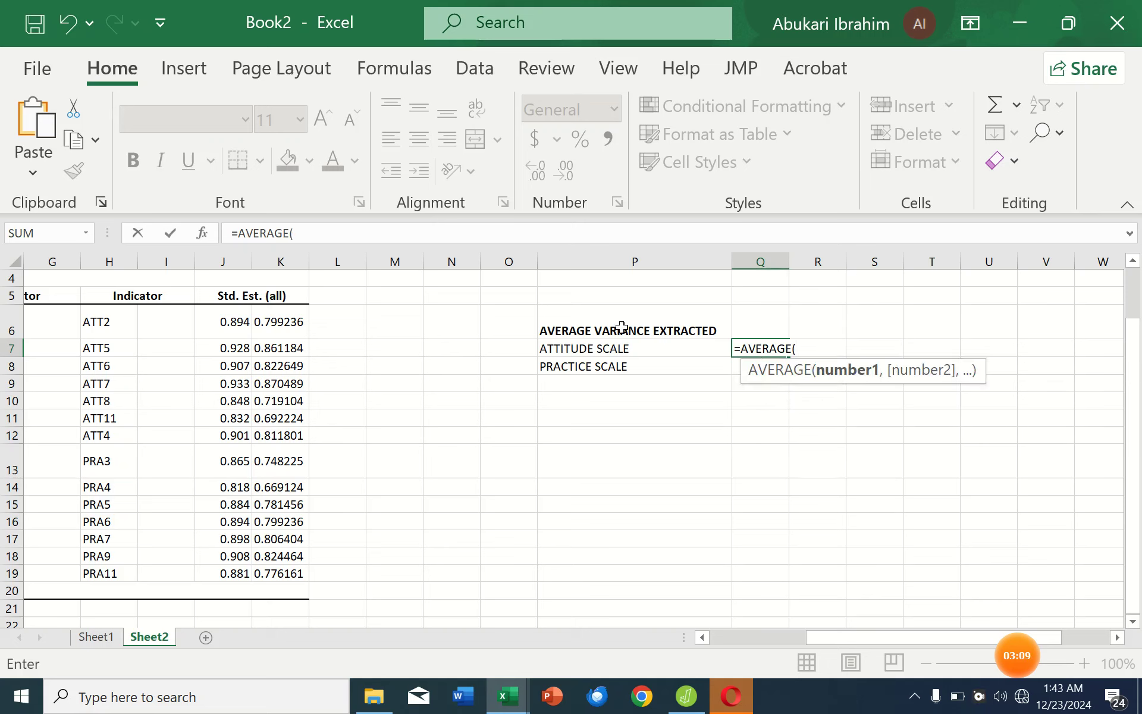
{"action": "left_click_drag", "start_coordinate": [302, 329], "coordinate": [306, 436]}
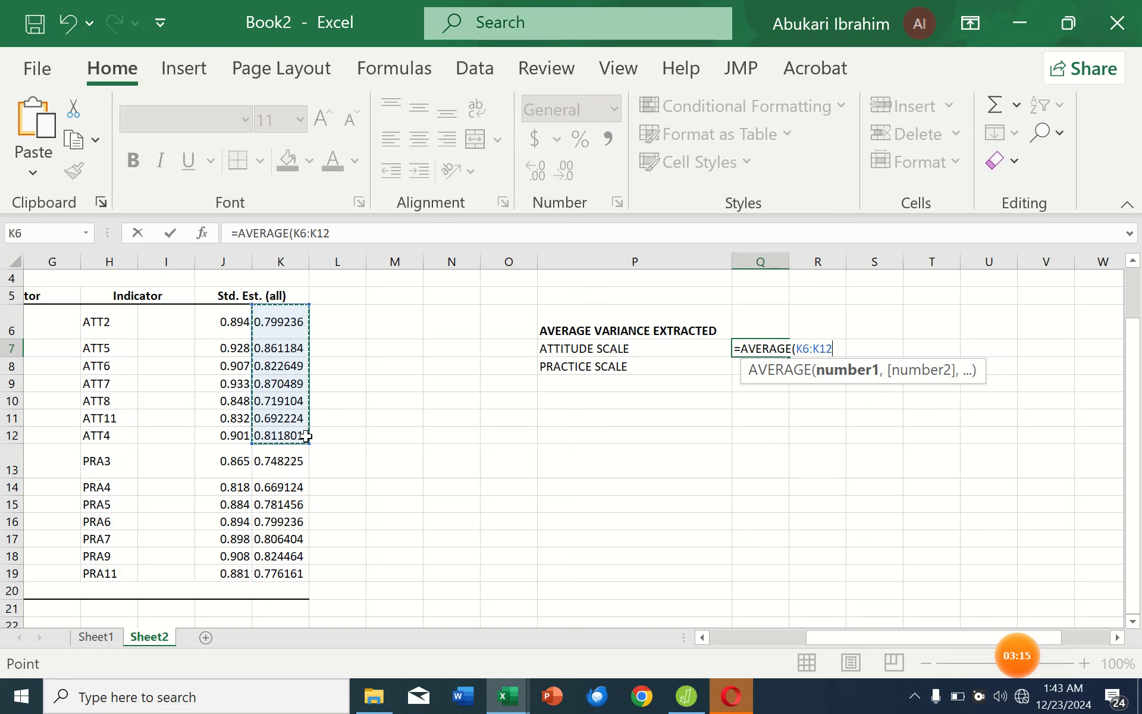
{"action": "type", "text": ")"}
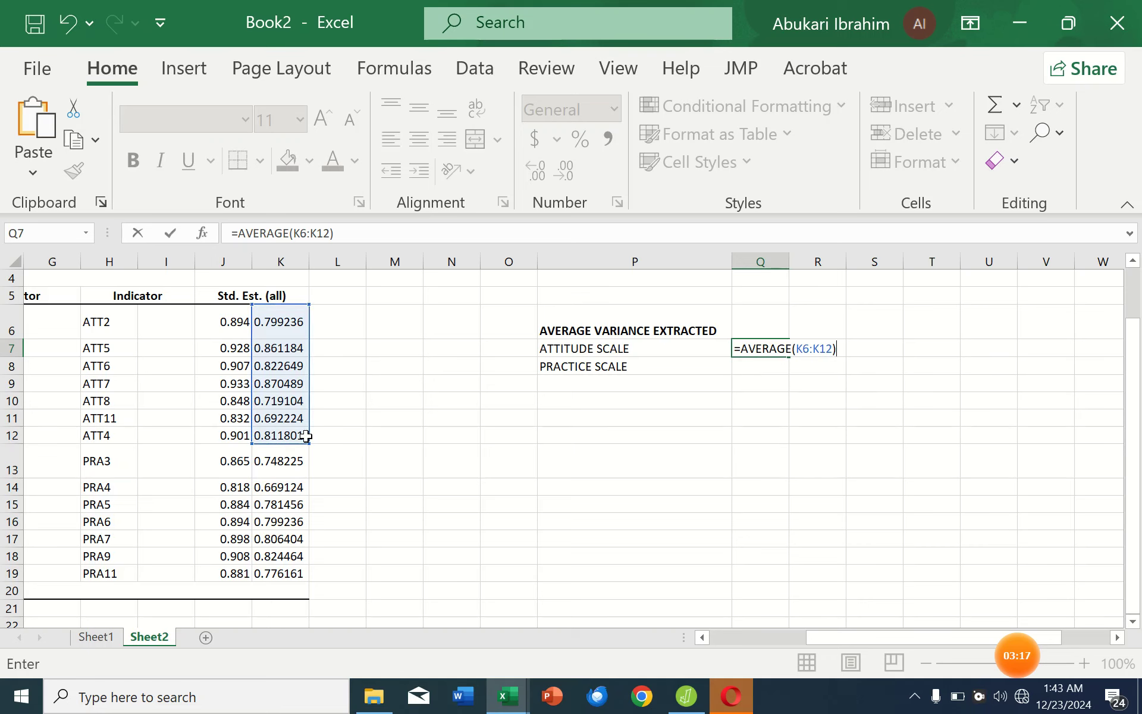
{"action": "key", "text": "Return"}
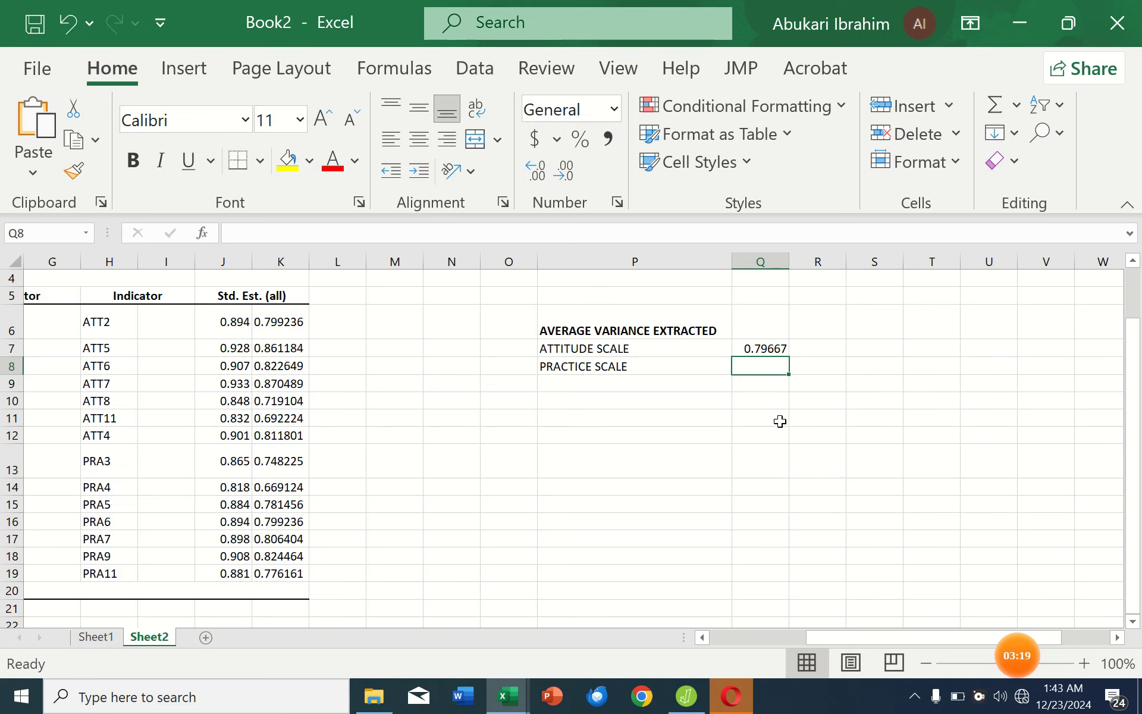
- Calculate the practice scale's average variance extracted in Q8 with =AVERAGE(K13:K19)
{"action": "type", "text": "="}
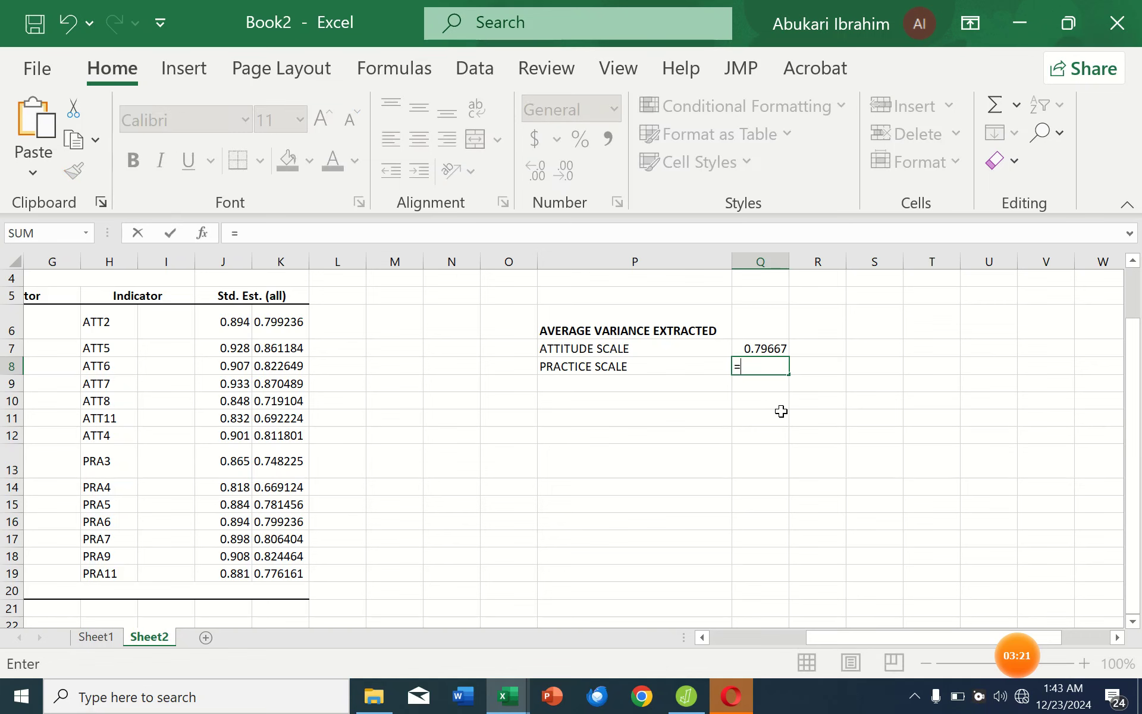
{"action": "type", "text": "AVERAGE"}
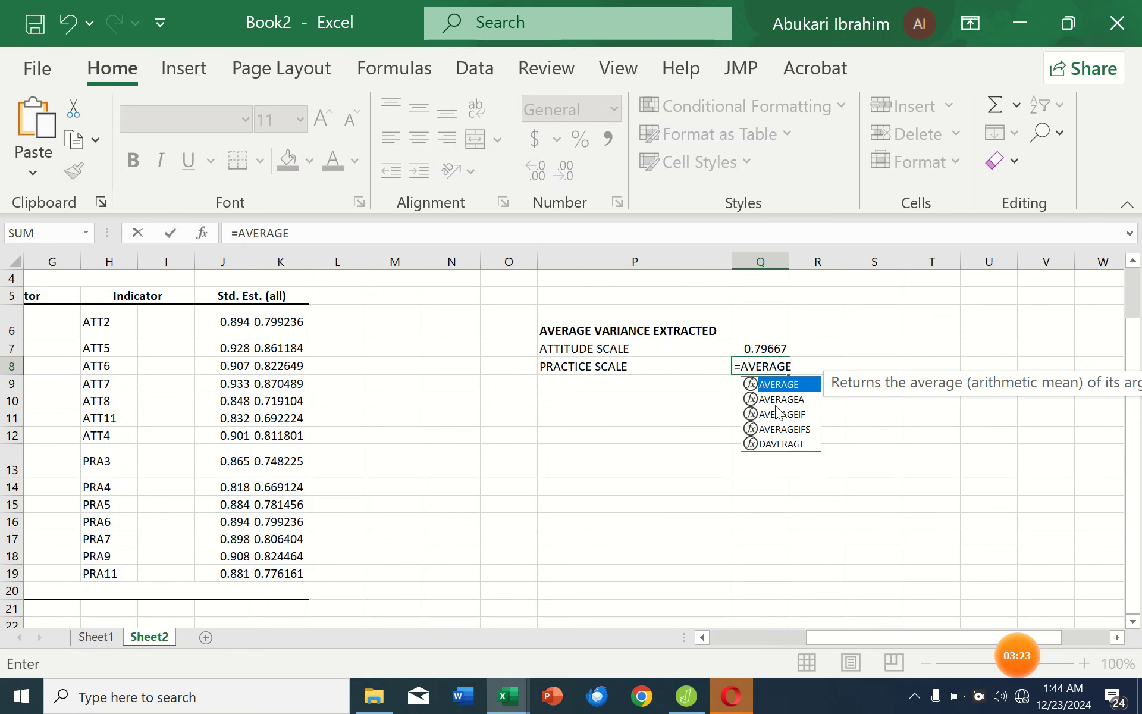
{"action": "type", "text": "("}
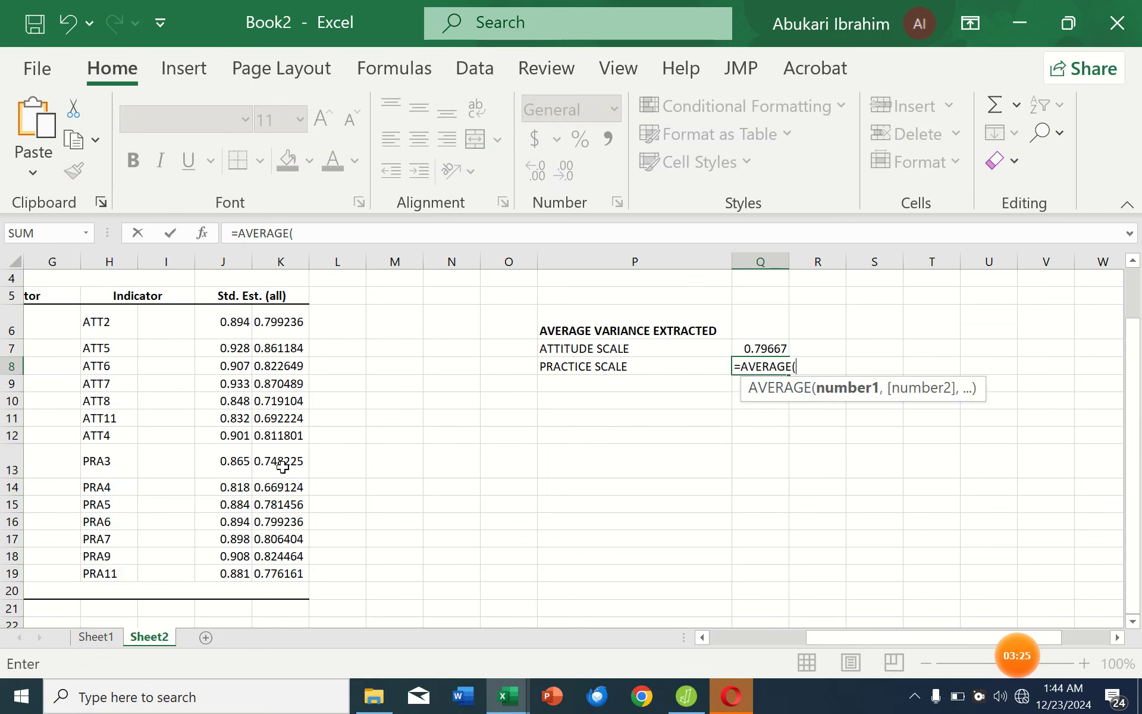
{"action": "left_click_drag", "start_coordinate": [284, 469], "coordinate": [297, 574]}
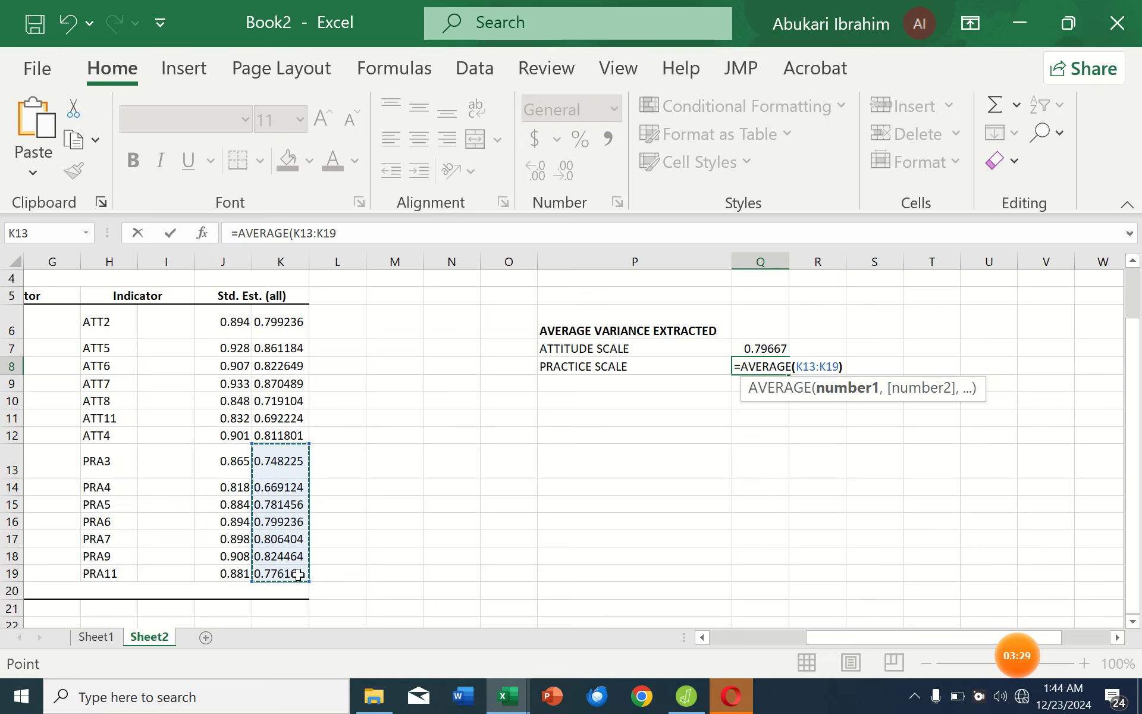
{"action": "type", "text": ")"}
{"action": "key", "text": "Return"}
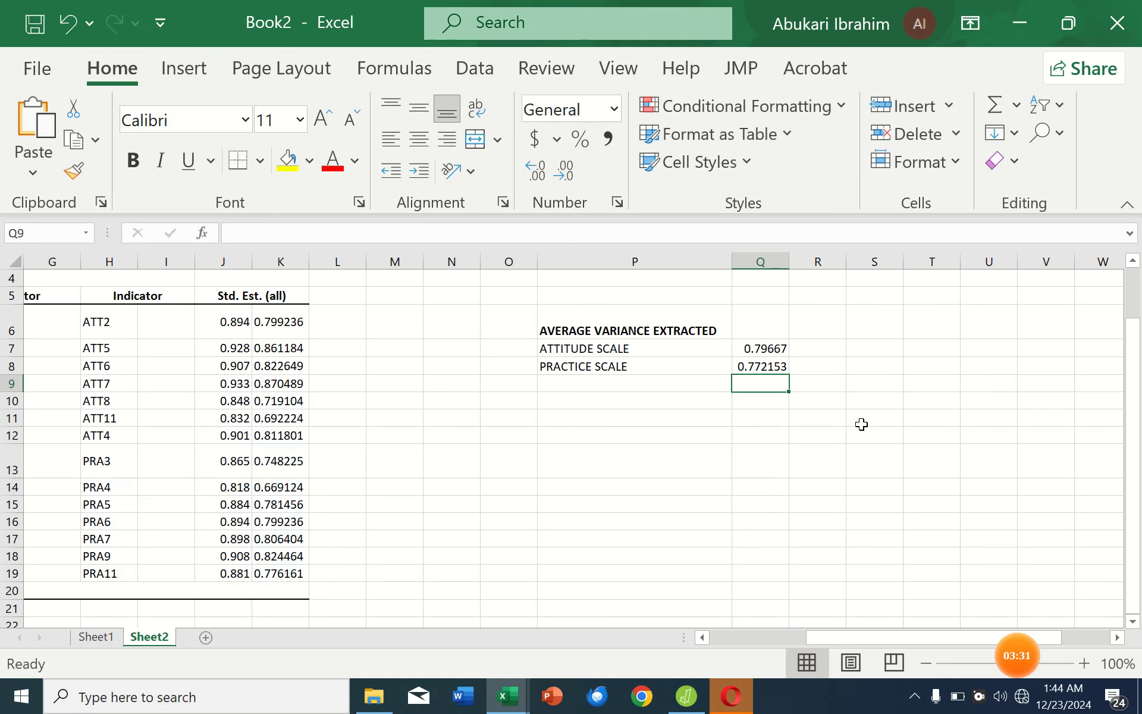
- Check the ranges used by the AVERAGE formulas in Q7 and Q8
{"action": "left_click", "coordinate": [774, 352]}
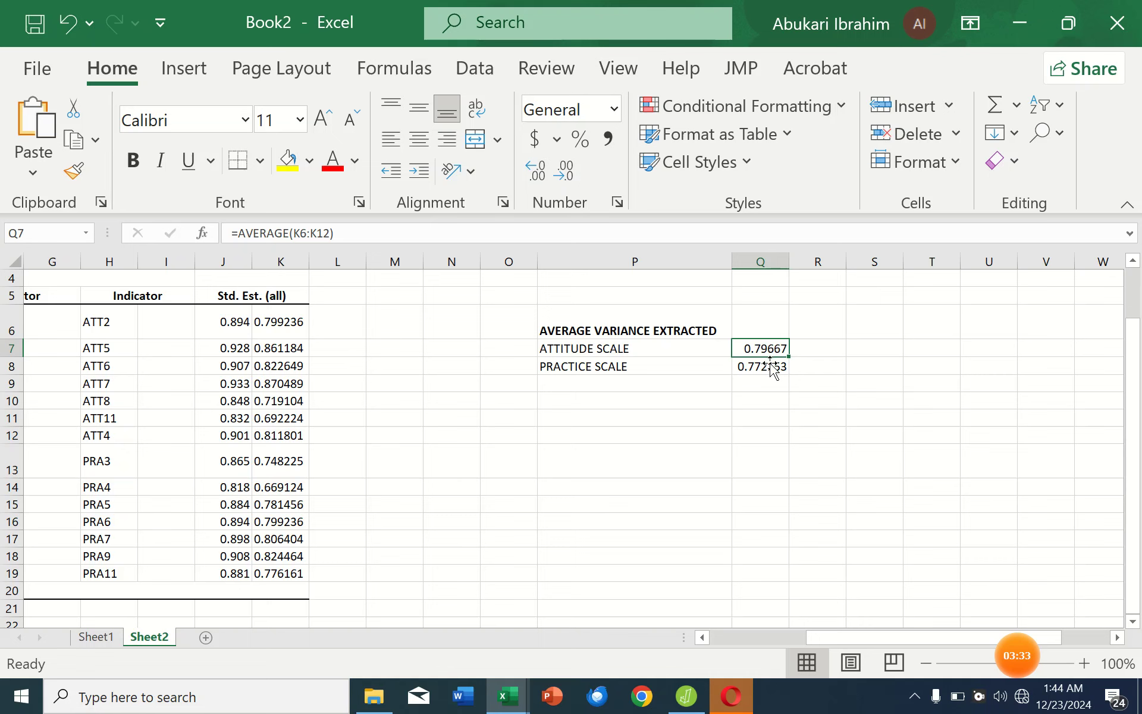
{"action": "double_click", "coordinate": [772, 357]}
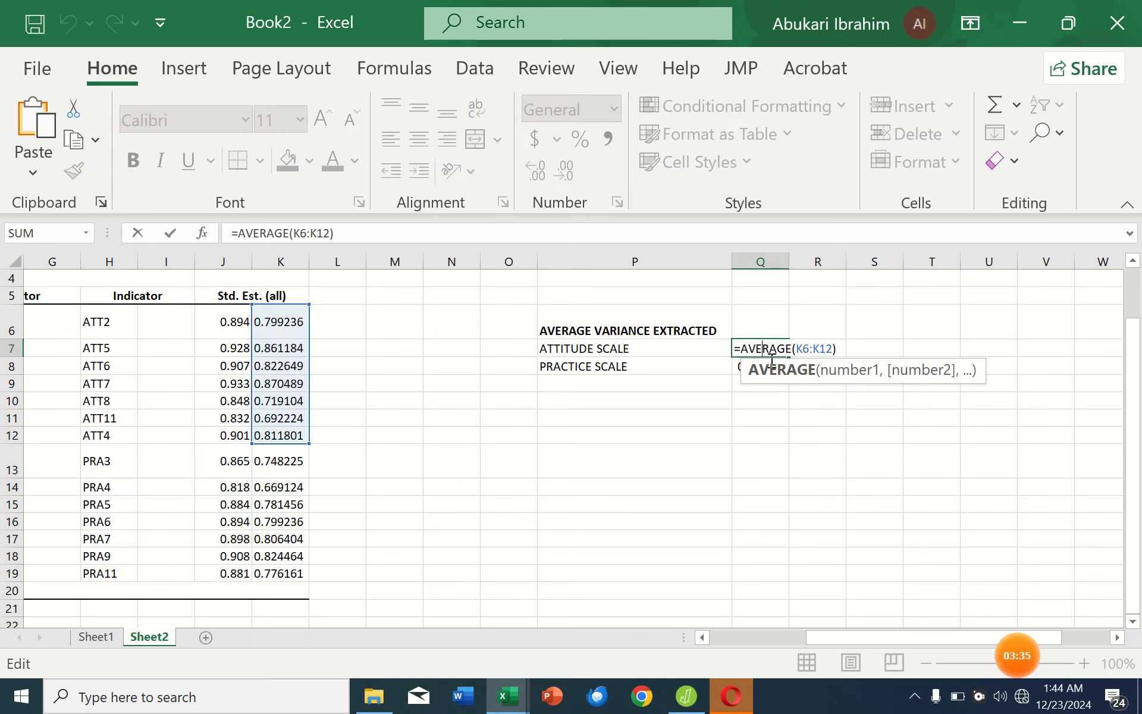
{"action": "left_click", "coordinate": [729, 397]}
{"action": "left_click", "coordinate": [767, 370]}
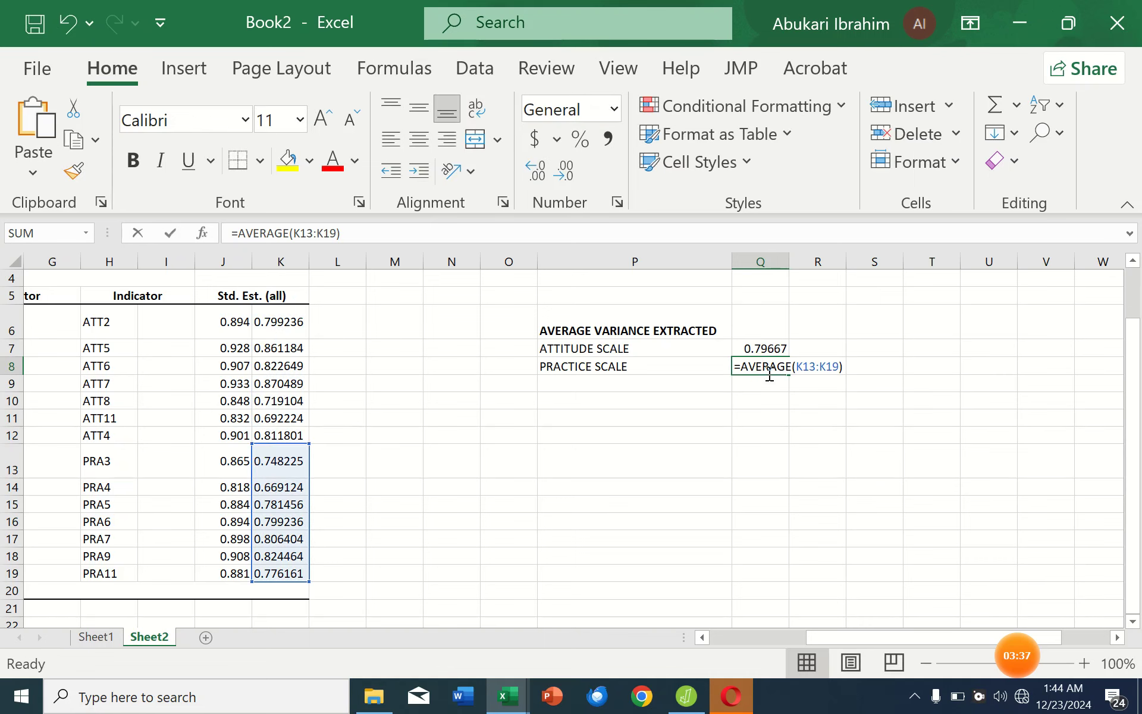
{"action": "double_click", "coordinate": [763, 367]}
{"action": "left_click", "coordinate": [608, 424]}
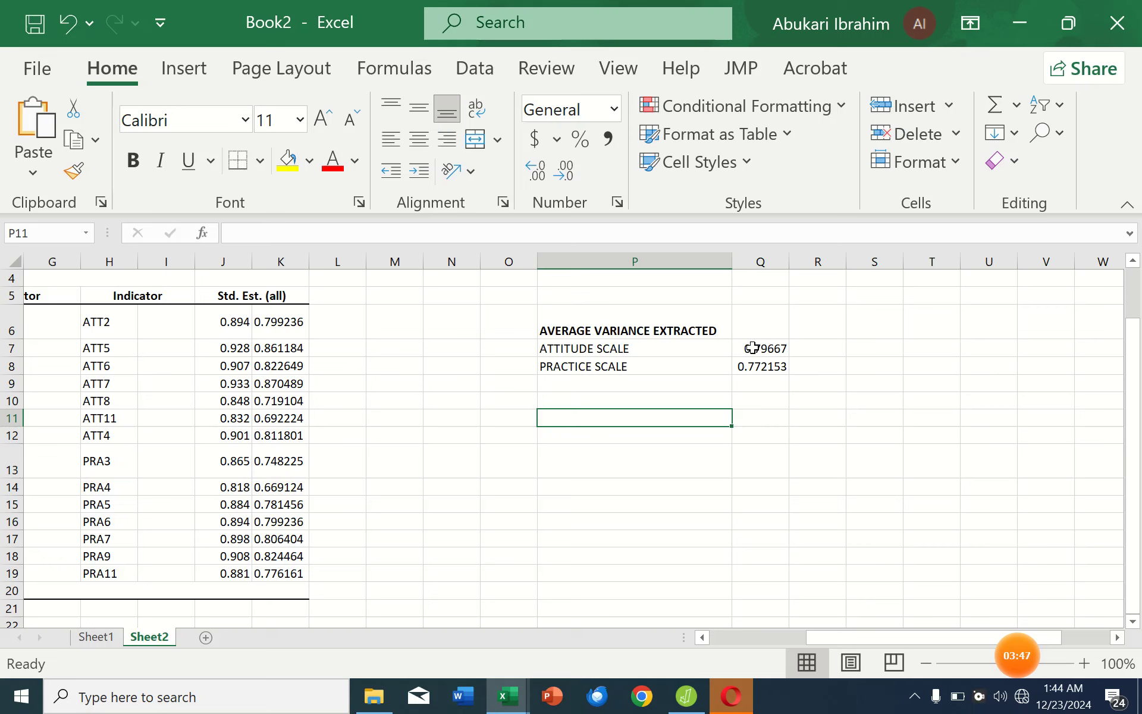
- Reduce the averages in Q7 and Q8 to two displayed decimal places
{"action": "left_click_drag", "start_coordinate": [753, 348], "coordinate": [767, 369]}
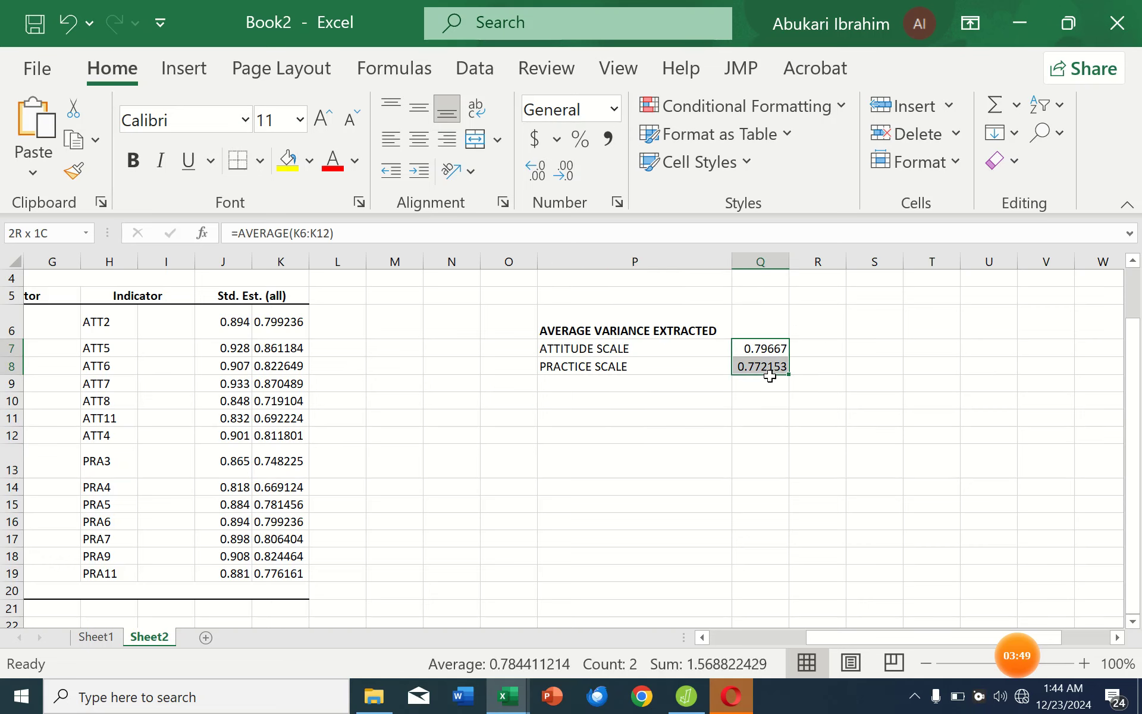
{"action": "left_click", "coordinate": [565, 179]}
{"action": "left_click", "coordinate": [566, 178]}
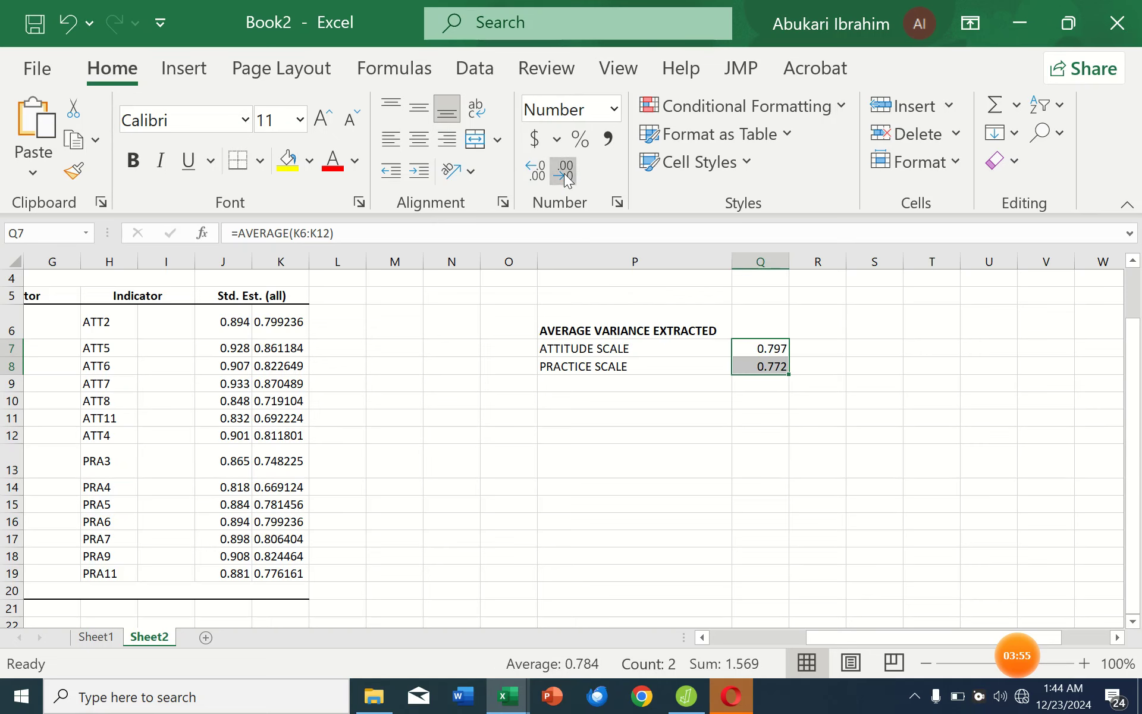
{"action": "left_click", "coordinate": [565, 178]}
{"action": "left_click", "coordinate": [646, 459]}
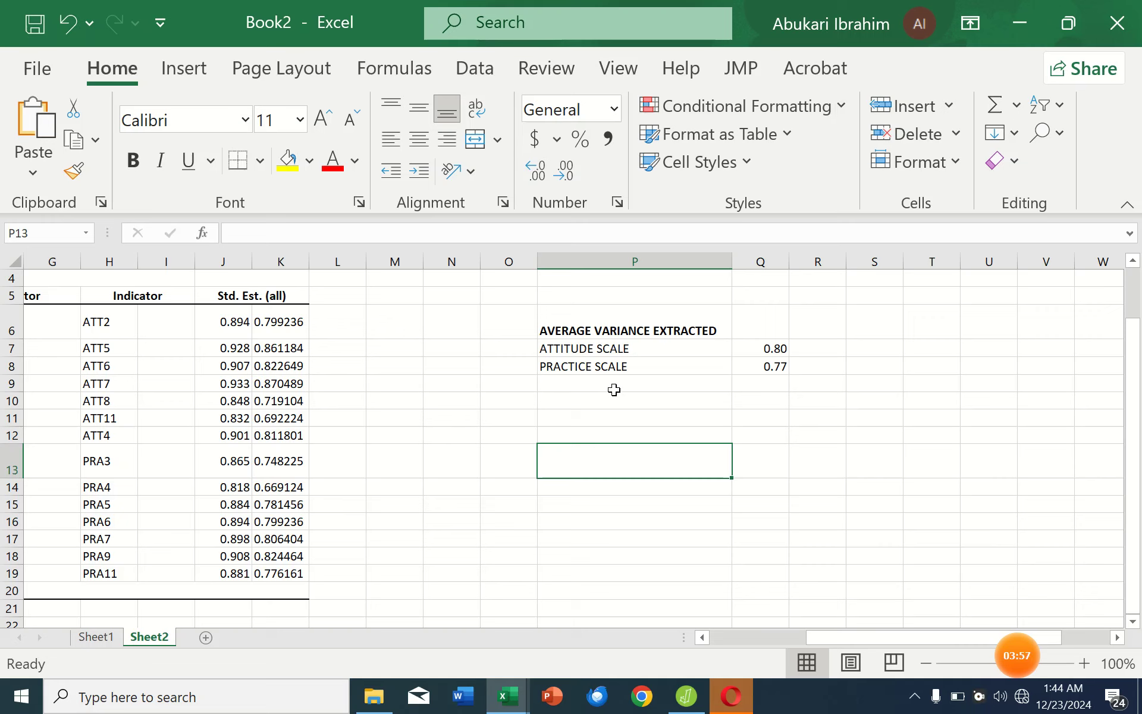